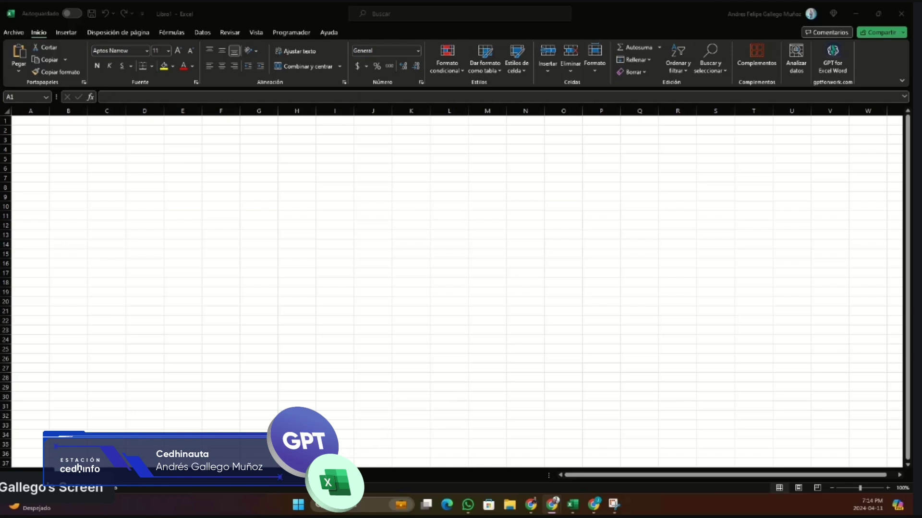
# Rename the workbook's first worksheet
pyautogui.scroll(-1, 109, 308)
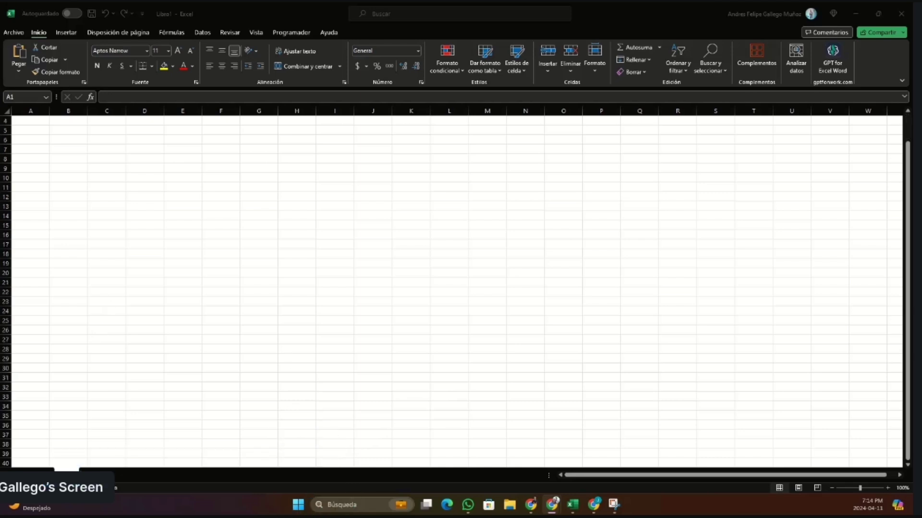
pyautogui.click(107, 476)
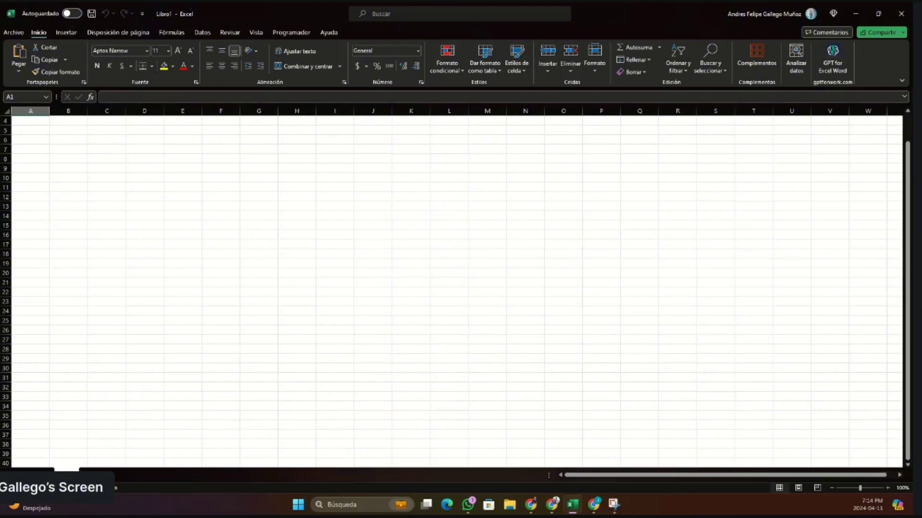
pyautogui.doubleClick(66, 474)
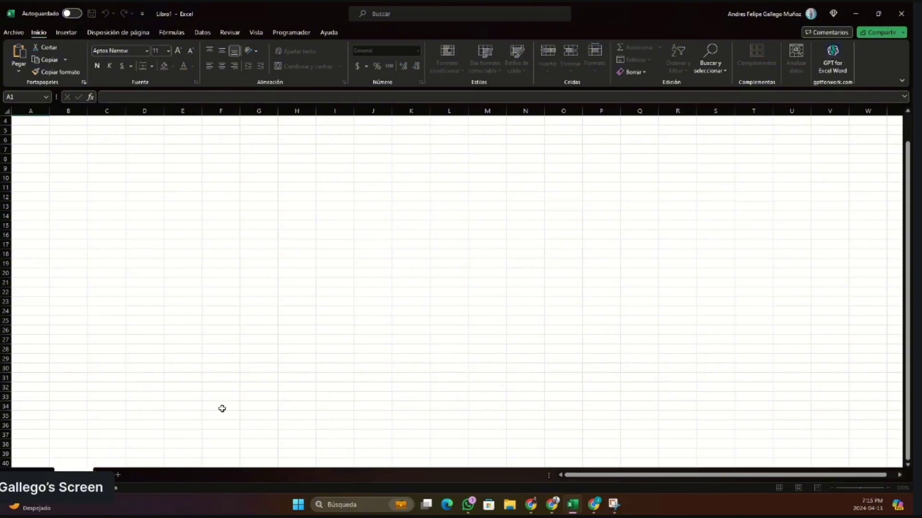
pyautogui.click(192, 405)
# Add a second worksheet to the workbook and rename it
pyautogui.click(118, 475)
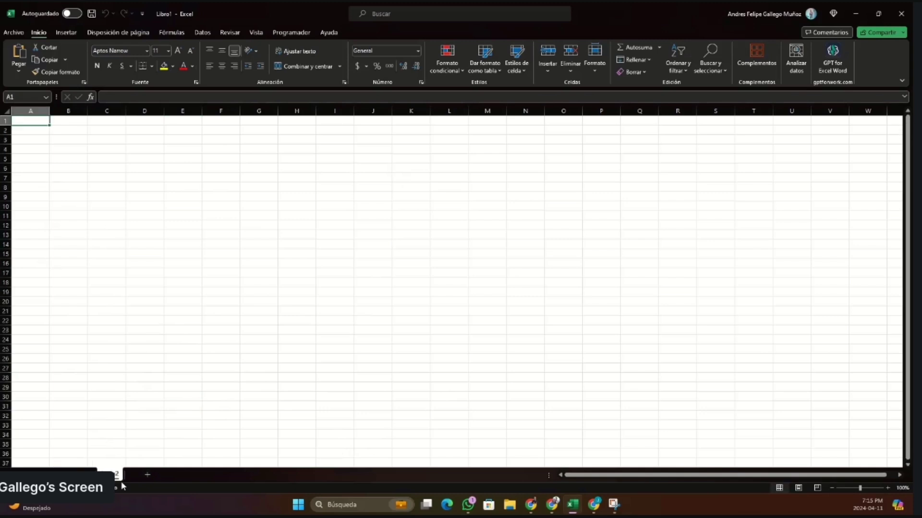
pyautogui.write('Bastas')
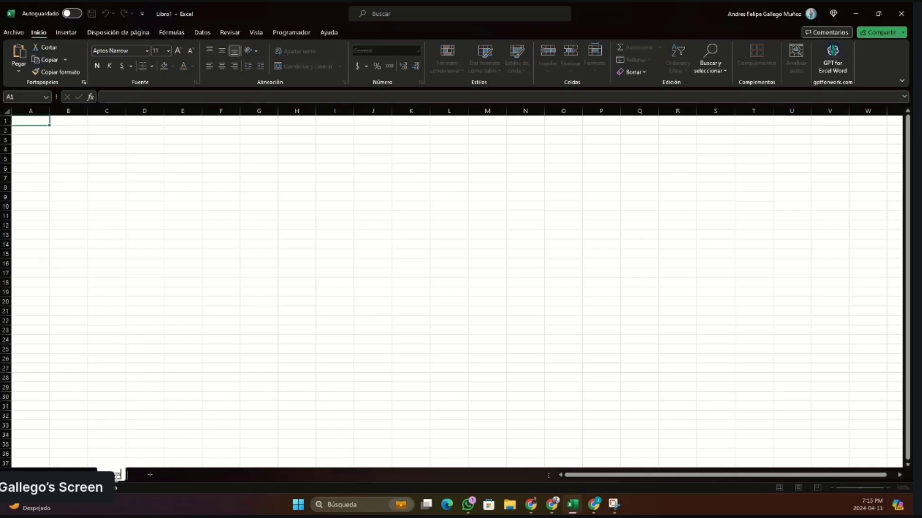
pyautogui.click(81, 295)
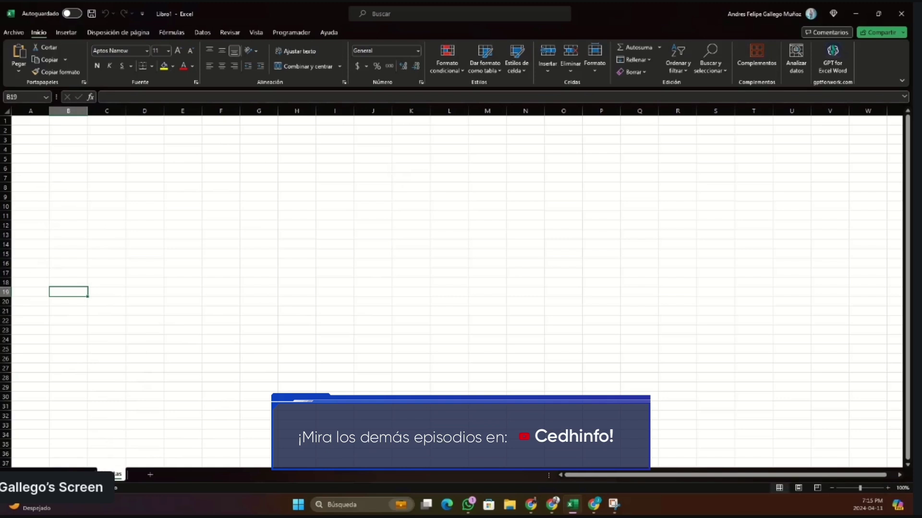
# Enter the headings "Ventas" in B1 and "Precio de Venta Articulos" in C1, and widen column C to fit its heading
pyautogui.click(79, 129)
pyautogui.click(97, 148)
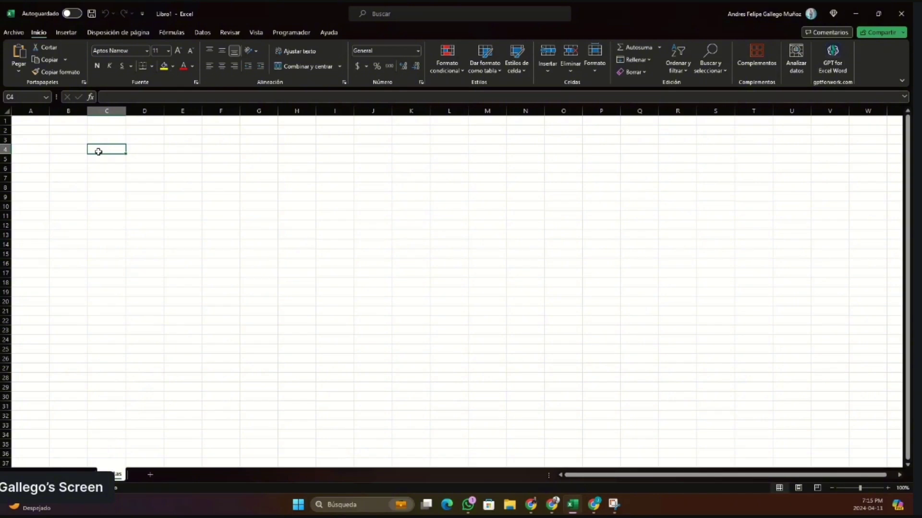
pyautogui.click(72, 124)
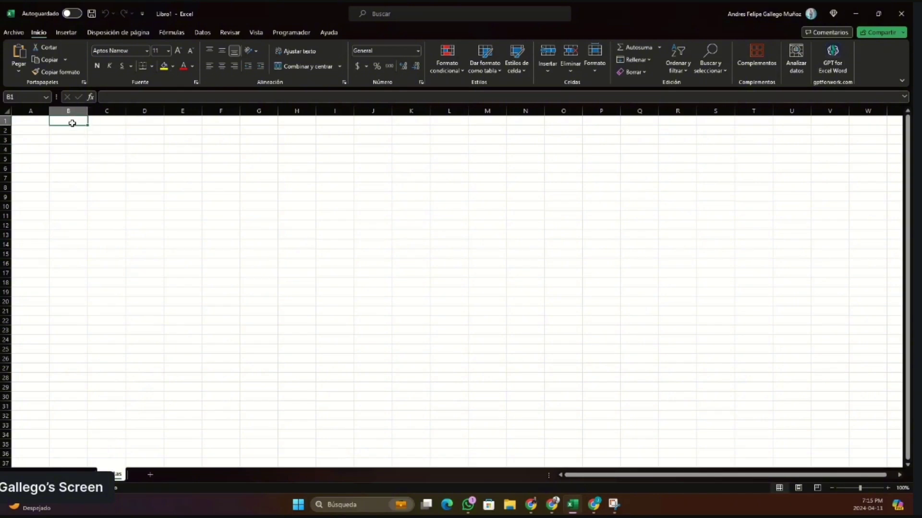
pyautogui.write('Ventas')
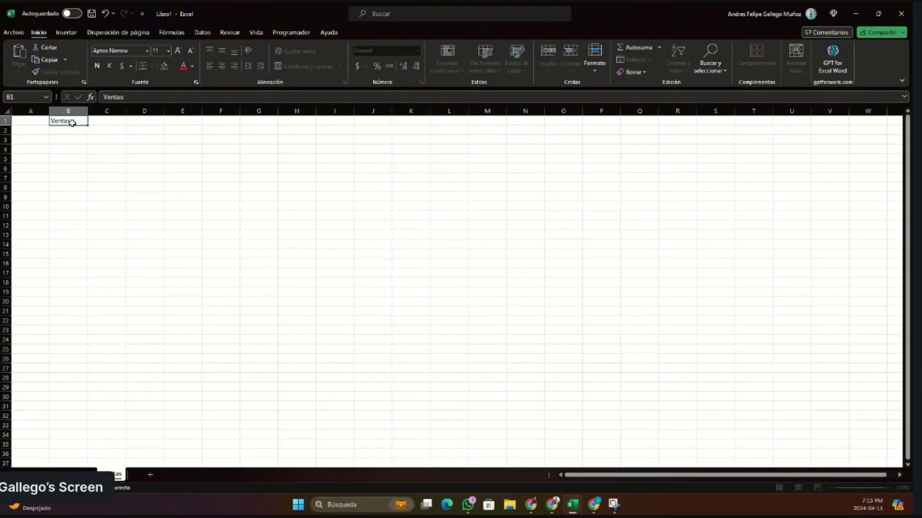
pyautogui.press('Tab')
pyautogui.write('T')
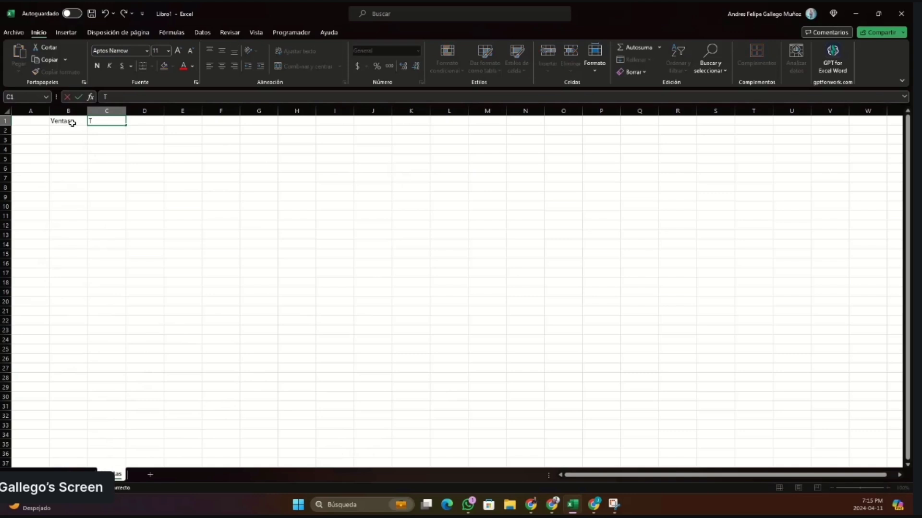
pyautogui.write('o')
pyautogui.press('BackSpace')
pyautogui.press('BackSpace')
pyautogui.write('Precio de Venta Articulos')
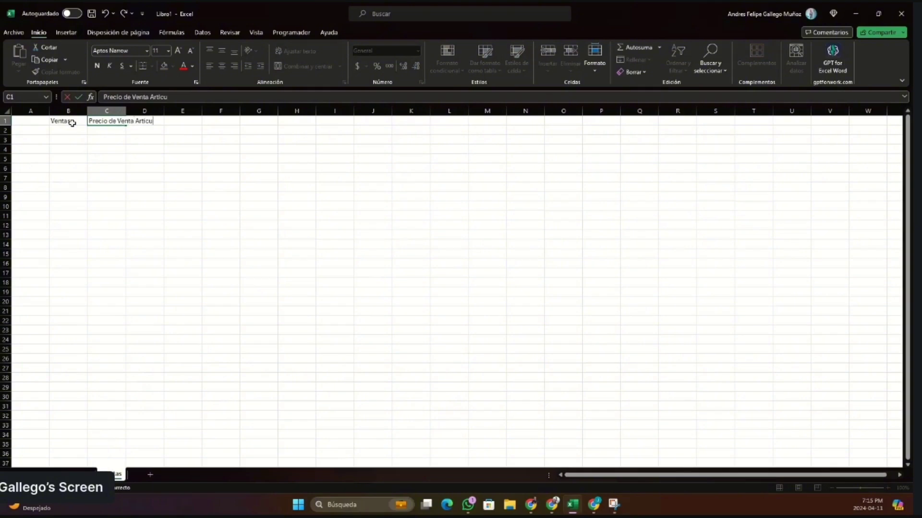
pyautogui.press('Tab')
pyautogui.click(152, 148)
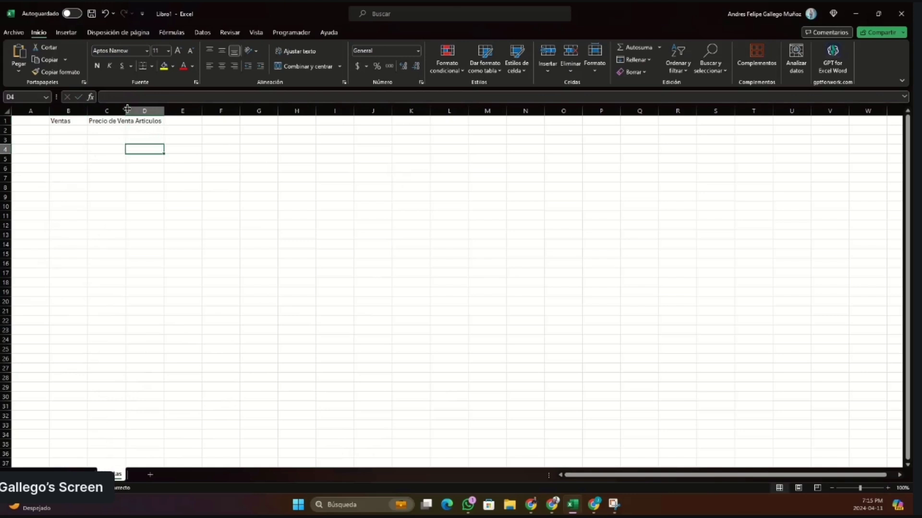
pyautogui.moveTo(127, 109); pyautogui.dragTo(164, 111)
pyautogui.moveTo(74, 121); pyautogui.dragTo(122, 127)
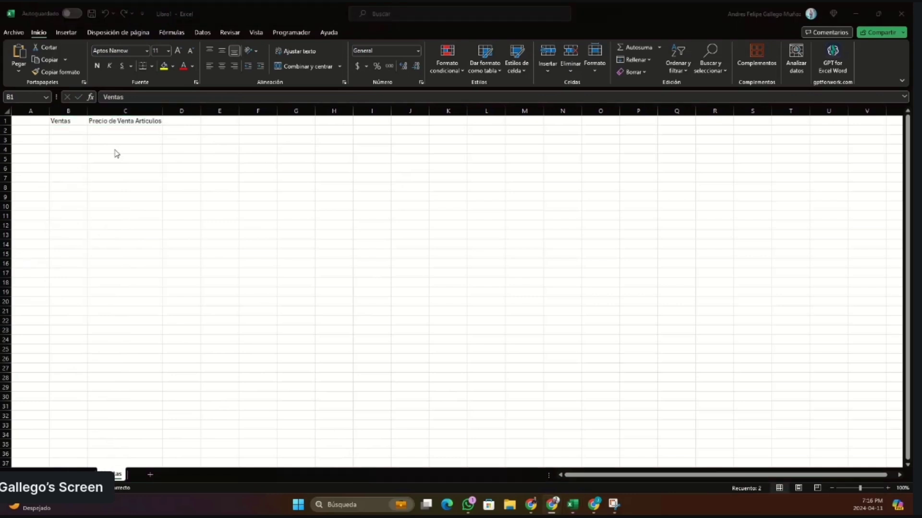
# Enter the heading "Ariculo" in cell A1
pyautogui.click(36, 125)
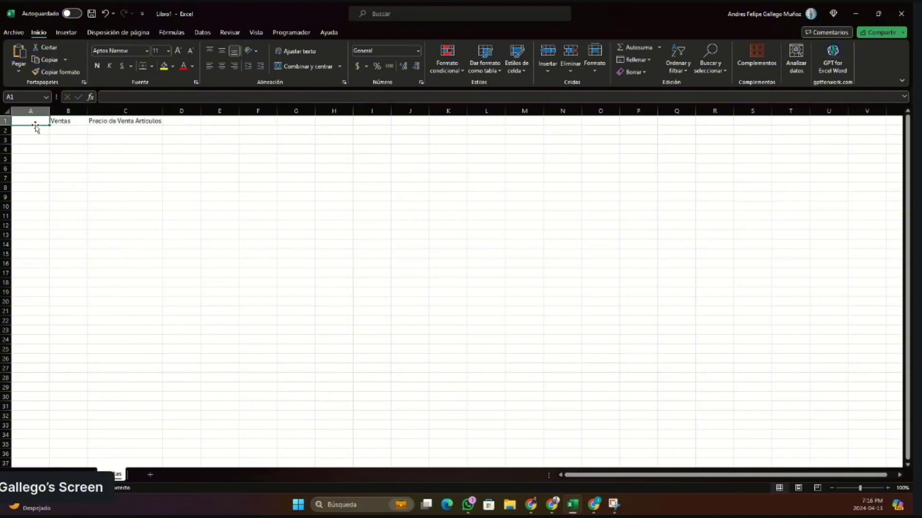
pyautogui.write('Ar')
pyautogui.write('iculo')
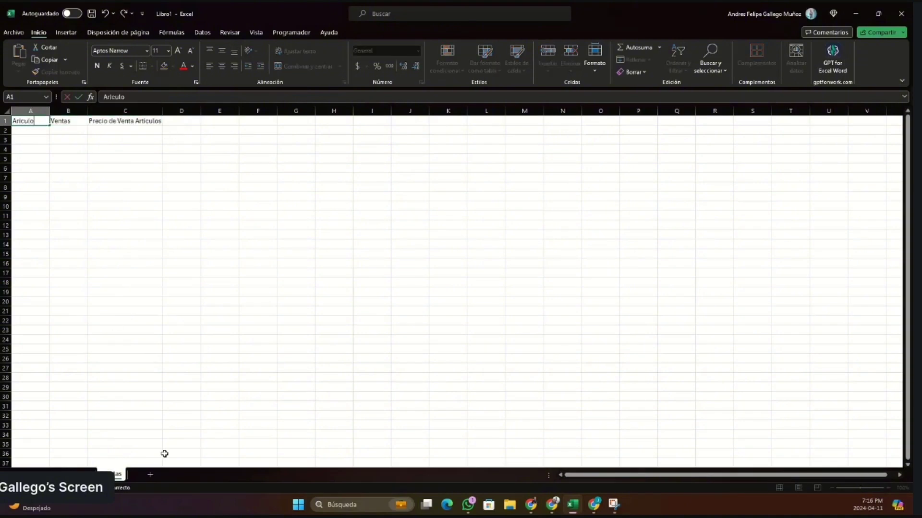
pyautogui.press('Return')
# List the articles A, B and C in cells A2 to A4 under the article heading
pyautogui.write('Ariculo')
pyautogui.press('Return')
pyautogui.write('B')
pyautogui.press('Return')
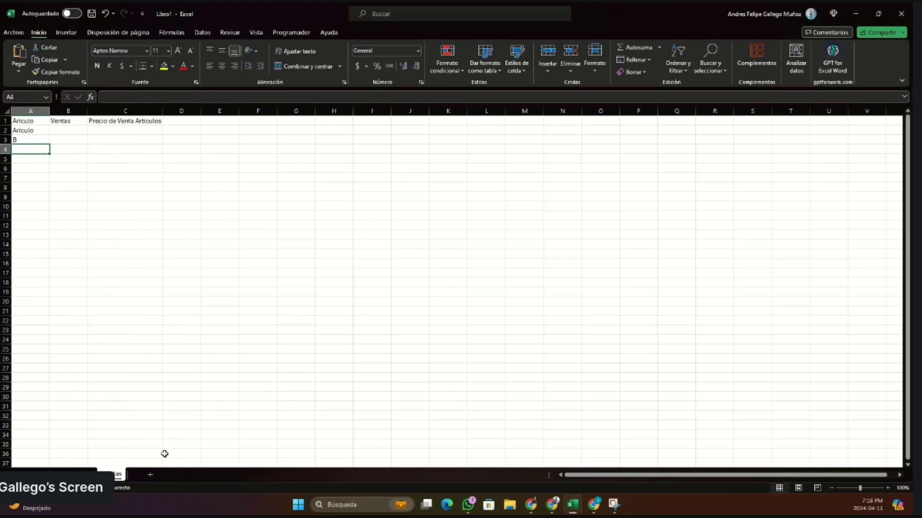
pyautogui.press('Up')
pyautogui.press('Up')
pyautogui.press('F2')
pyautogui.press('BackSpace')
pyautogui.press('BackSpace')
pyautogui.press('BackSpace')
pyautogui.press('BackSpace')
pyautogui.press('BackSpace')
pyautogui.press('BackSpace')
pyautogui.press('Return')
pyautogui.press('Return')
pyautogui.write('C')
pyautogui.press('Tab')
# Enter the sales values 100, 200 and 300 in cells B2 to B4
pyautogui.press('Up')
pyautogui.press('Up')
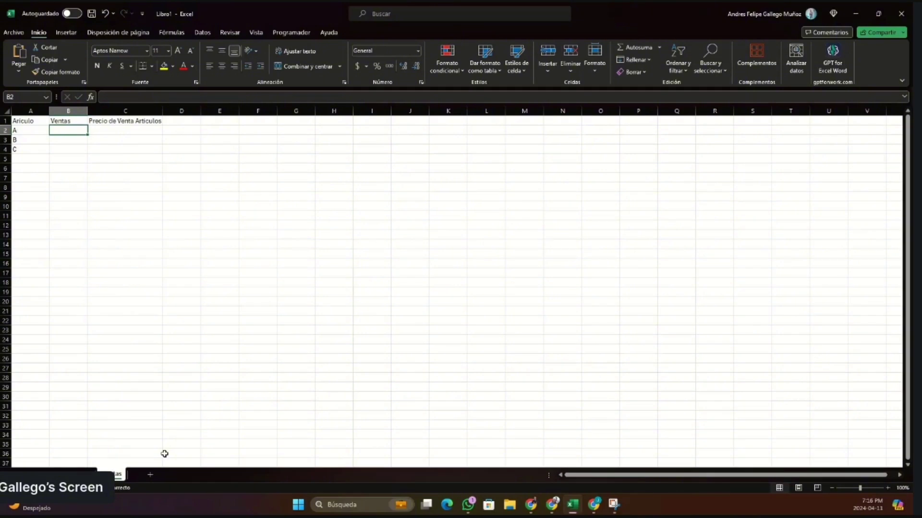
pyautogui.write('100')
pyautogui.press('Return')
pyautogui.write('200')
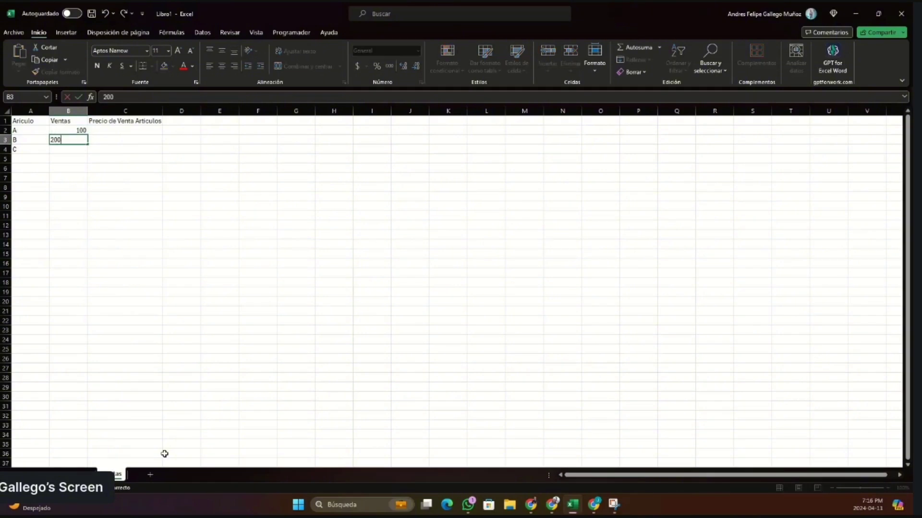
pyautogui.press('Return')
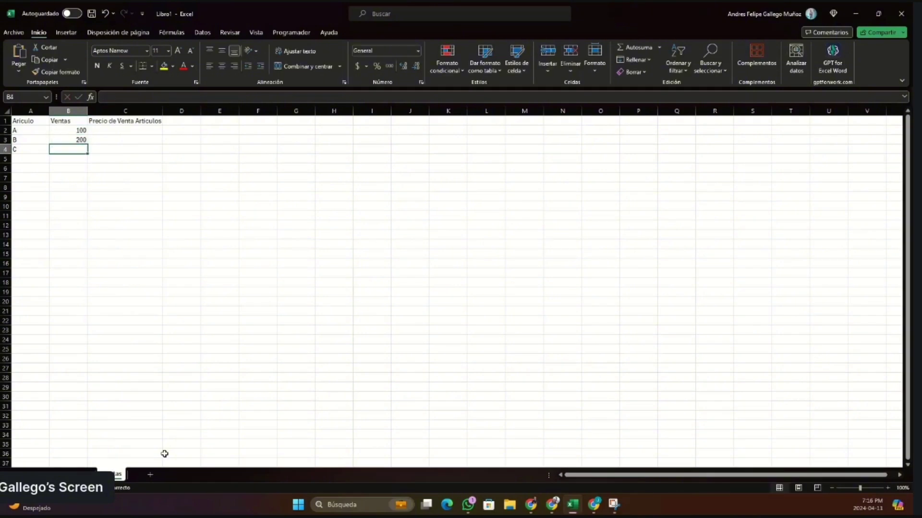
pyautogui.write('300')
pyautogui.click(212, 368)
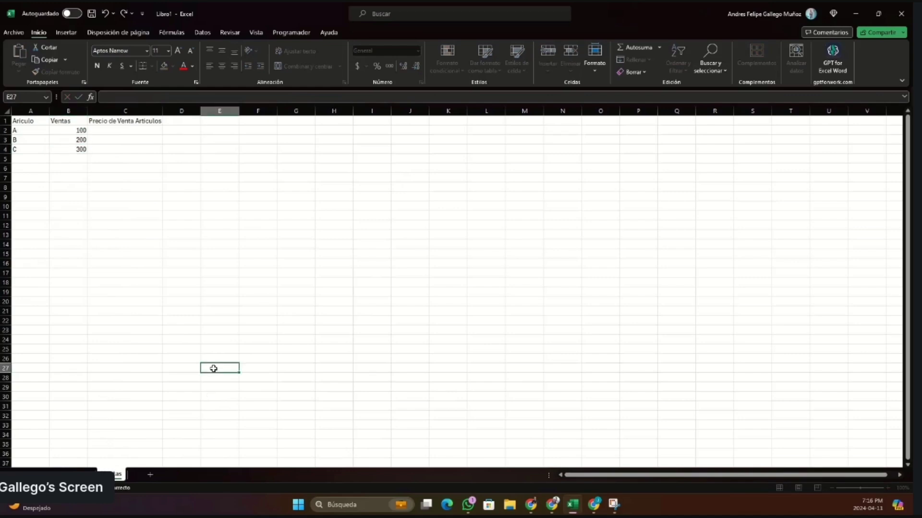
# Apply conditional formatting with light blue gradient data bars to the sales values in B2:B4
pyautogui.moveTo(74, 132); pyautogui.dragTo(83, 154)
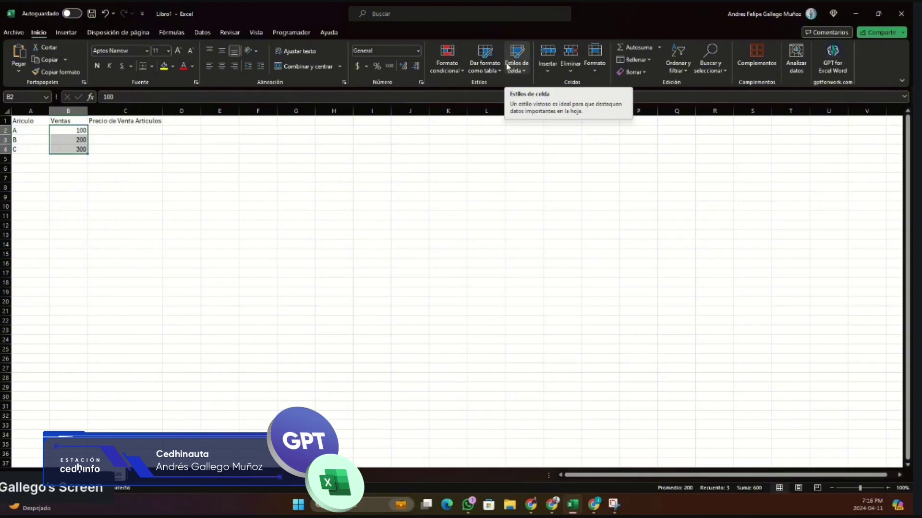
pyautogui.click(453, 57)
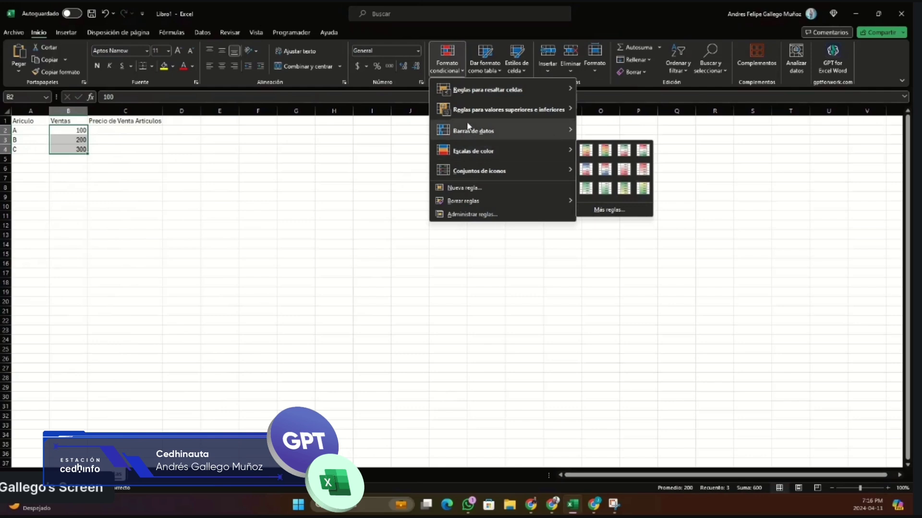
pyautogui.moveTo(471, 131)
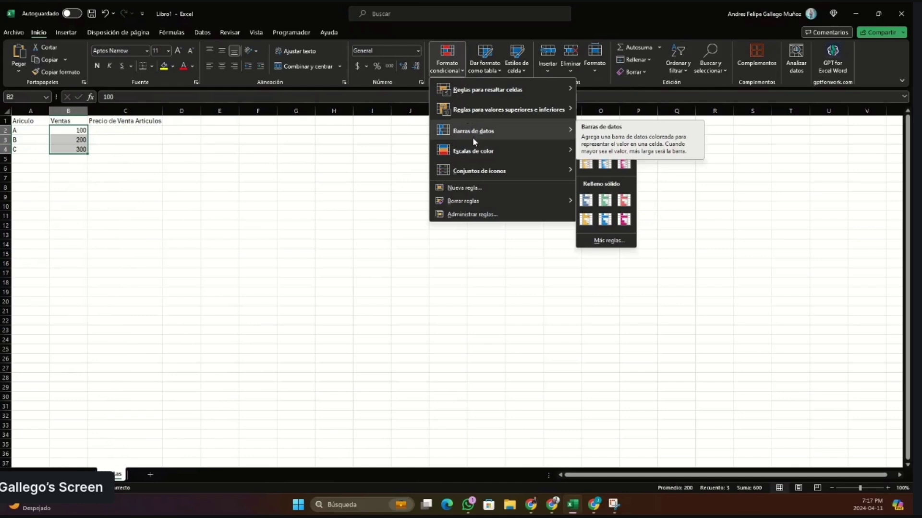
pyautogui.click(602, 170)
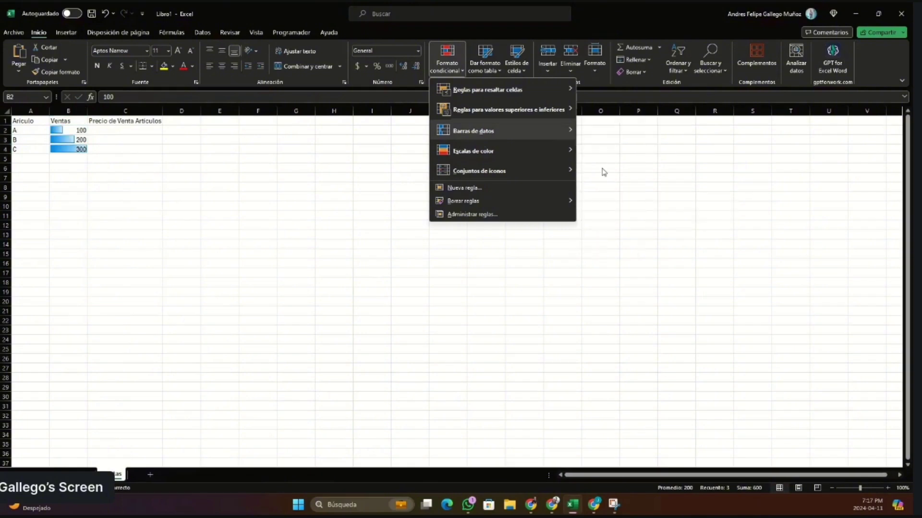
pyautogui.click(604, 172)
pyautogui.click(256, 205)
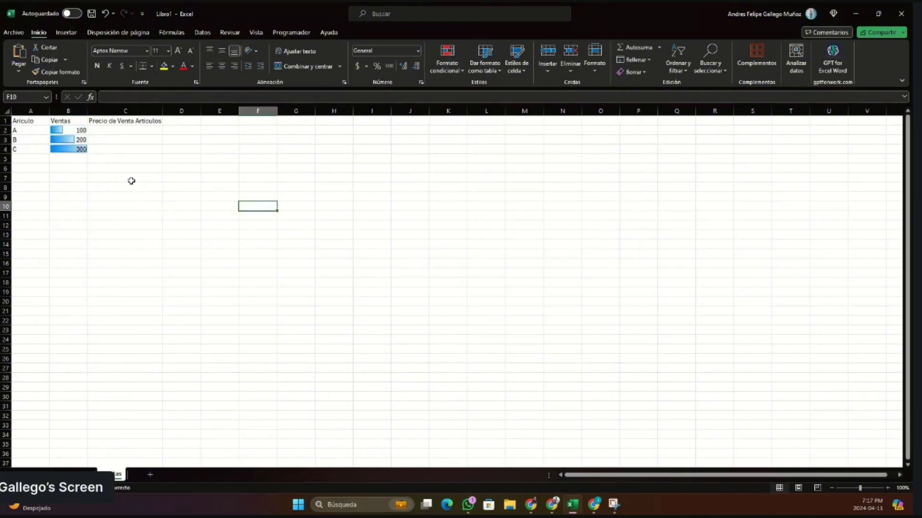
pyautogui.click(69, 131)
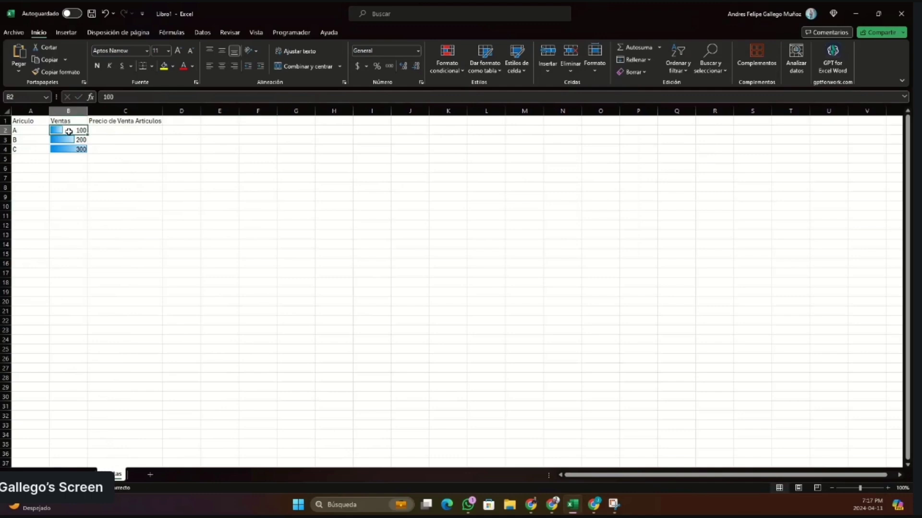
pyautogui.click(81, 141)
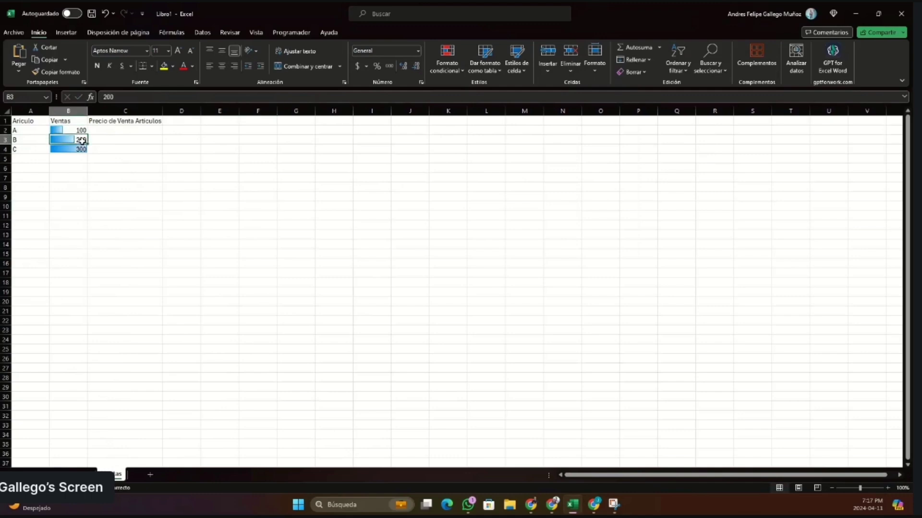
pyautogui.click(81, 150)
pyautogui.click(81, 157)
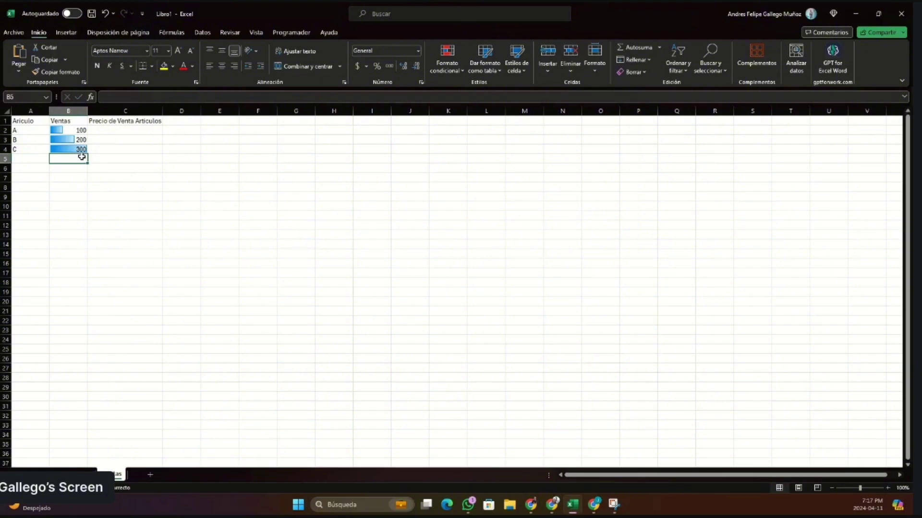
# Centre the headings in A1:C1 and make them bold
pyautogui.moveTo(34, 122); pyautogui.dragTo(109, 122)
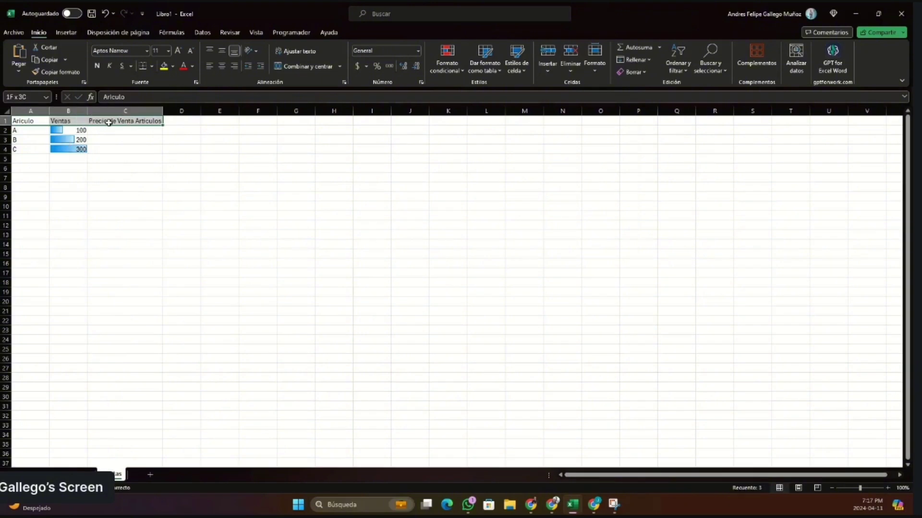
pyautogui.click(221, 68)
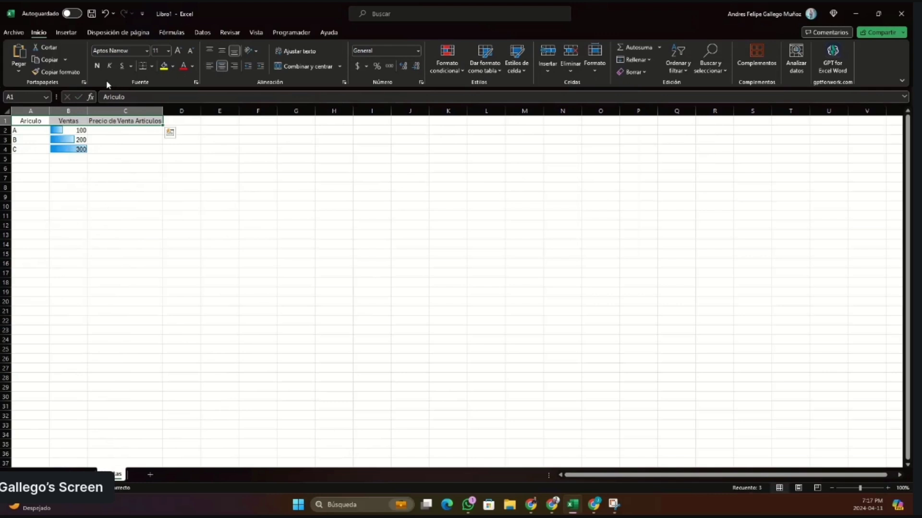
pyautogui.click(97, 65)
# Add all borders to the table range A1:C4
pyautogui.moveTo(126, 149); pyautogui.dragTo(33, 122)
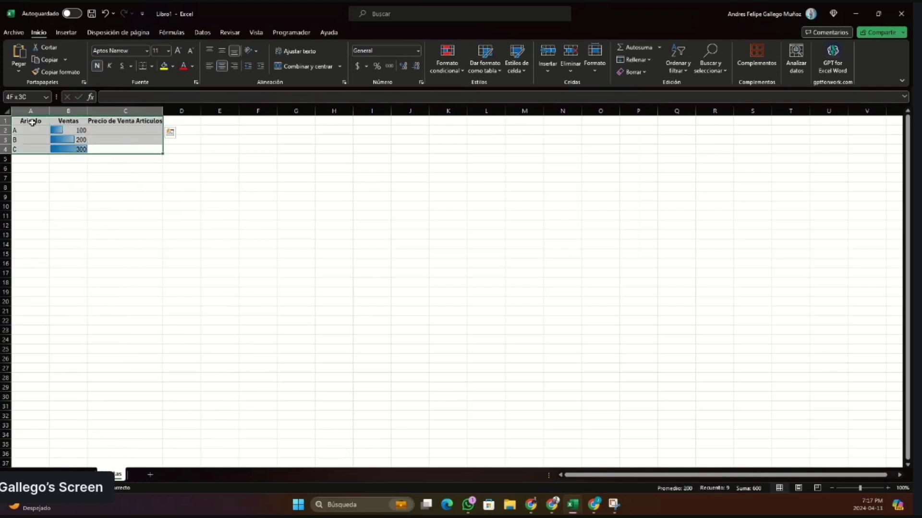
pyautogui.click(152, 68)
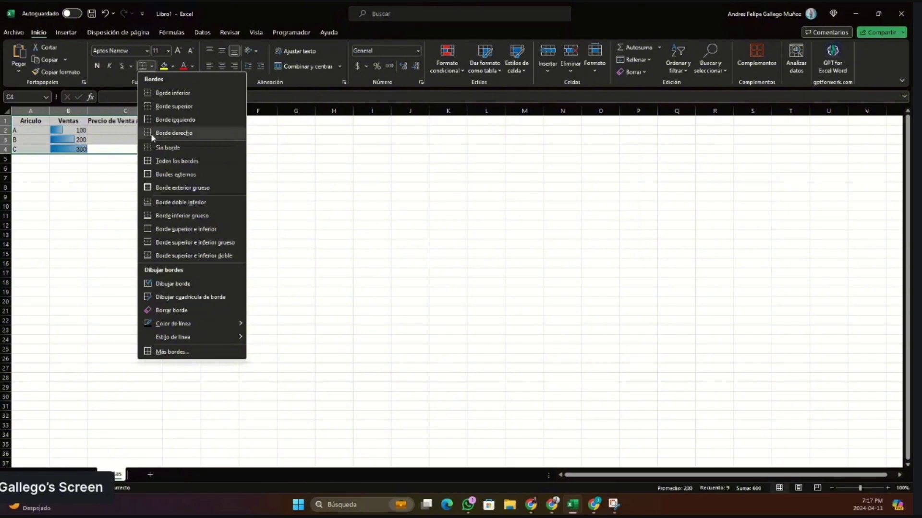
pyautogui.click(163, 161)
pyautogui.click(120, 207)
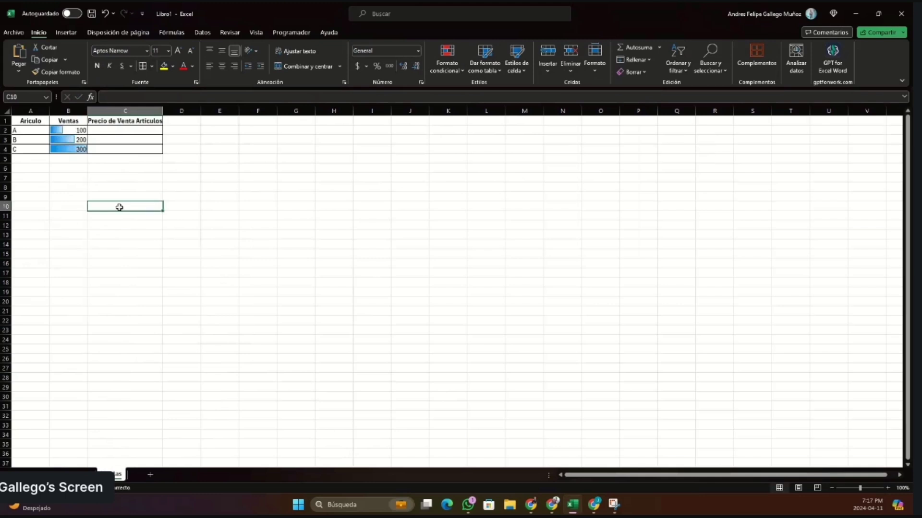
# Zoom the worksheet in to 172%
pyautogui.hotkey('alt', 'Tab')
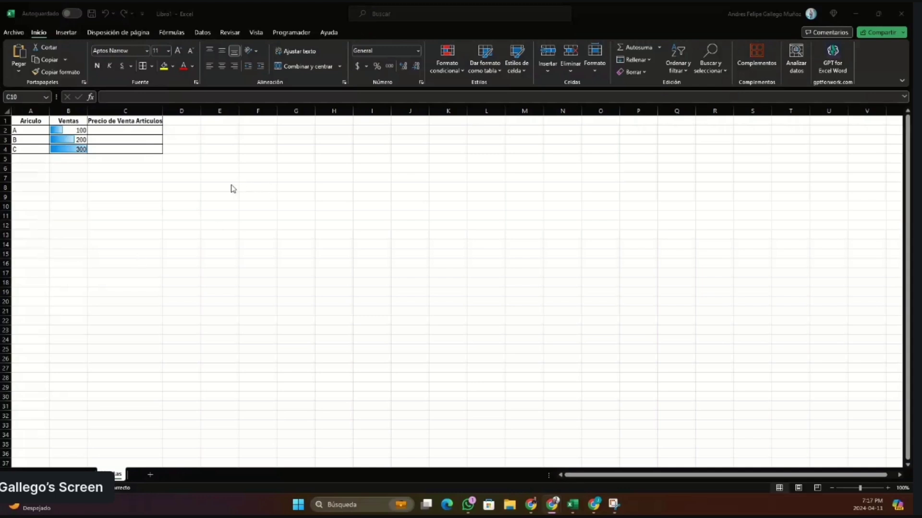
pyautogui.click(860, 489)
pyautogui.moveTo(866, 489); pyautogui.dragTo(867, 491)
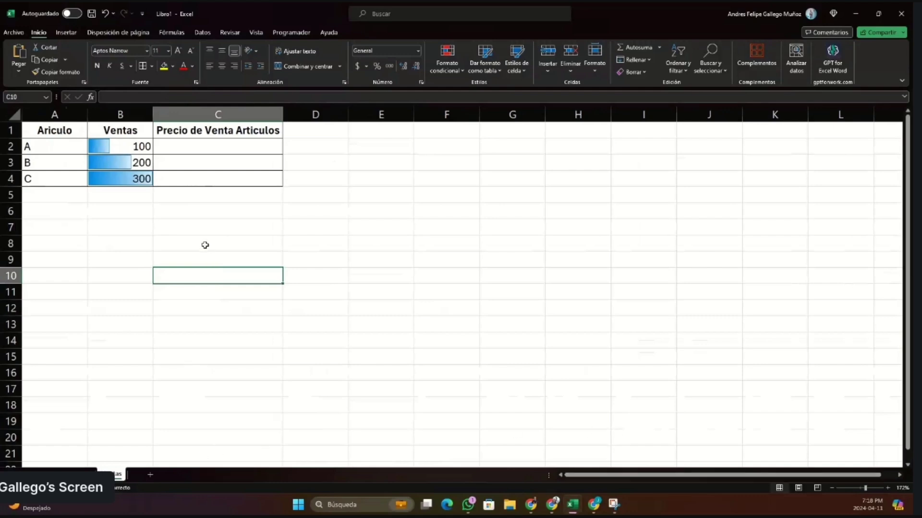
# Format the Ventas column (column B) with the Euro (€ 123) accounting format
pyautogui.click(137, 206)
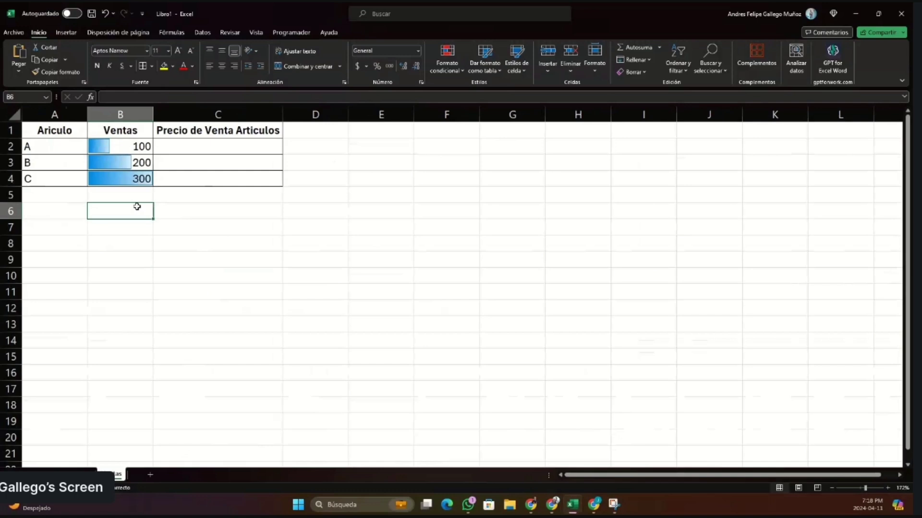
pyautogui.click(145, 196)
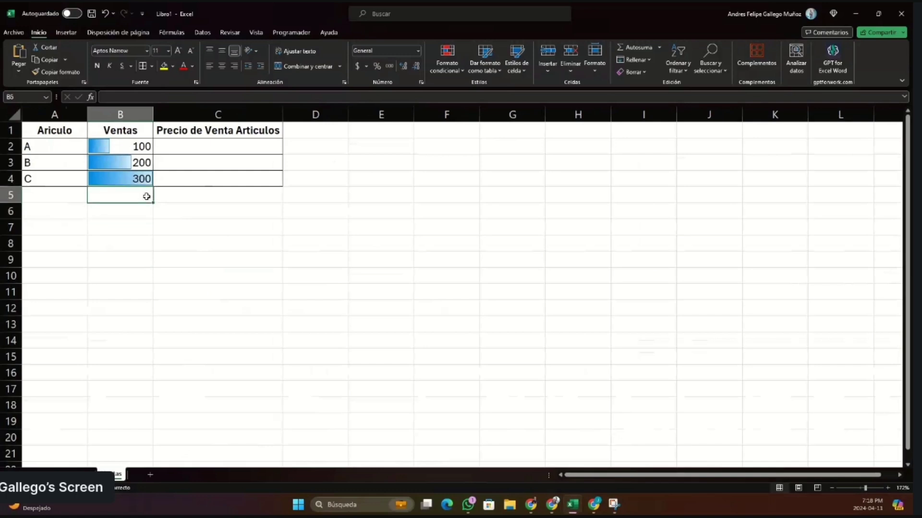
pyautogui.click(120, 116)
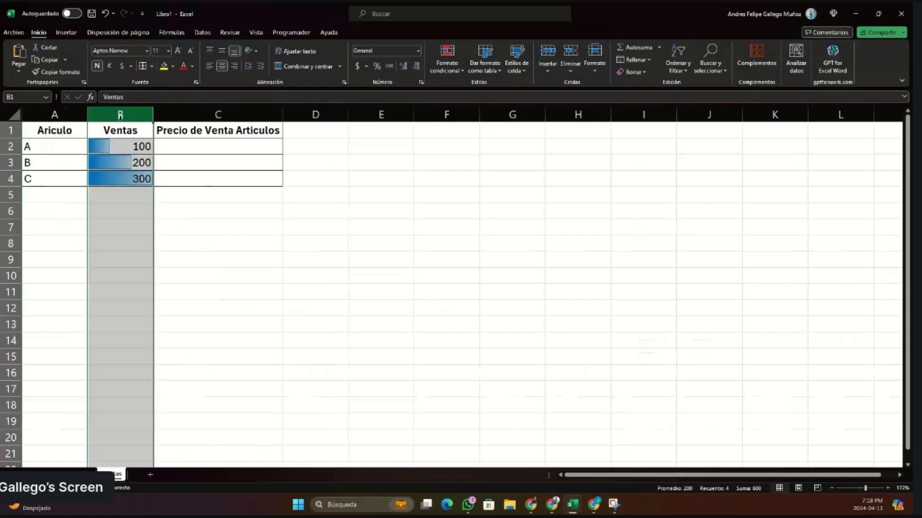
pyautogui.click(365, 66)
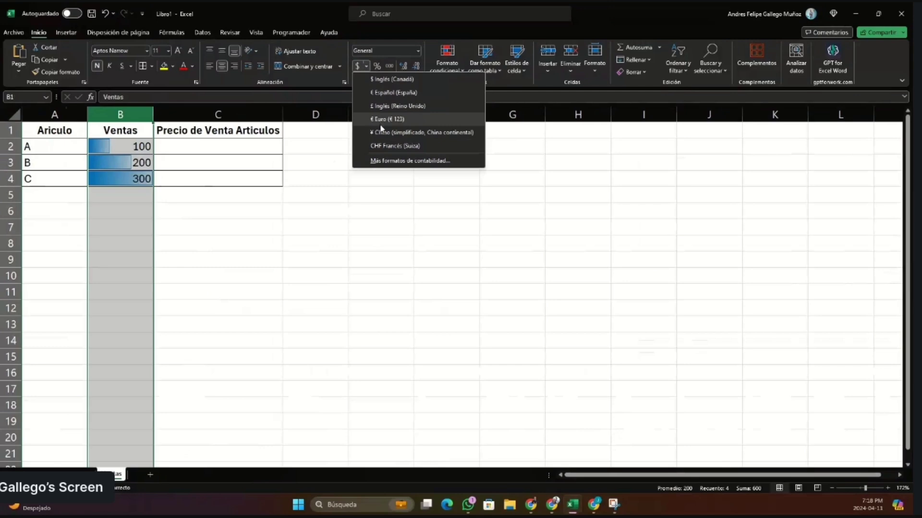
pyautogui.click(378, 120)
pyautogui.click(205, 217)
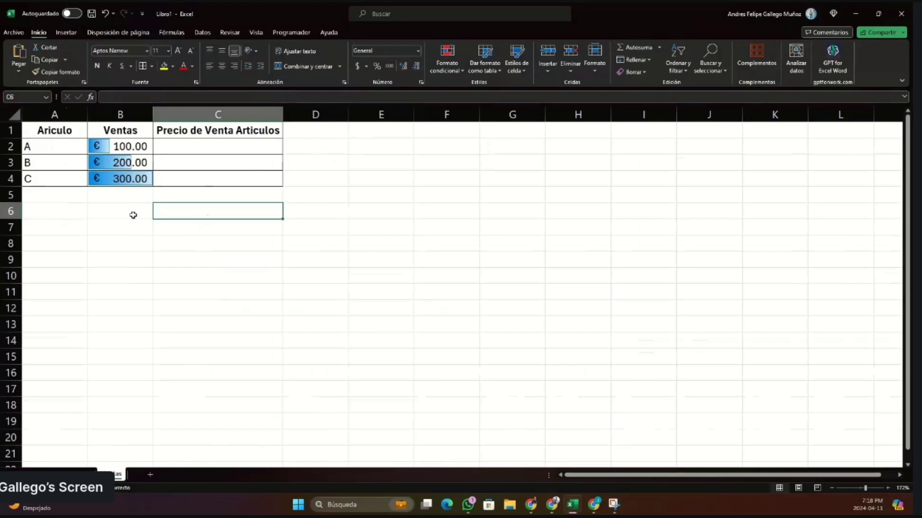
# Enter the text CIEN in cell B6 below the sales values
pyautogui.click(130, 207)
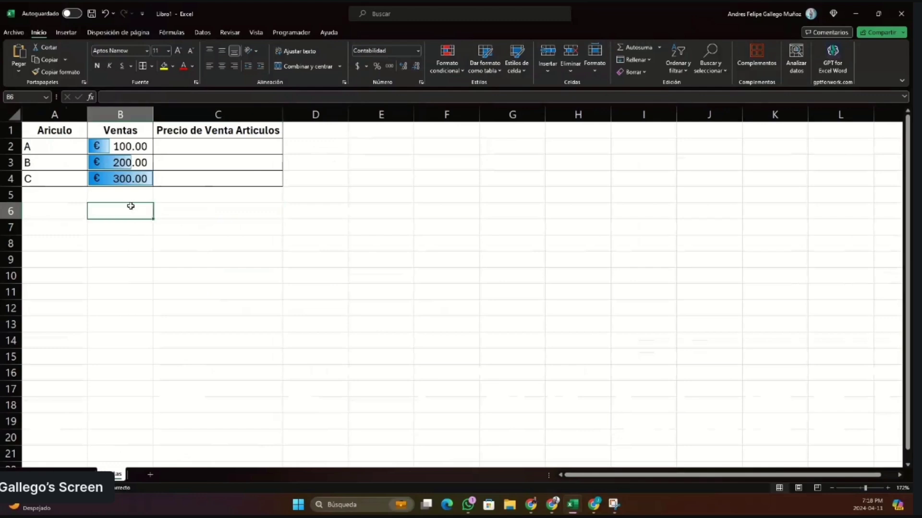
pyautogui.write('CIEN')
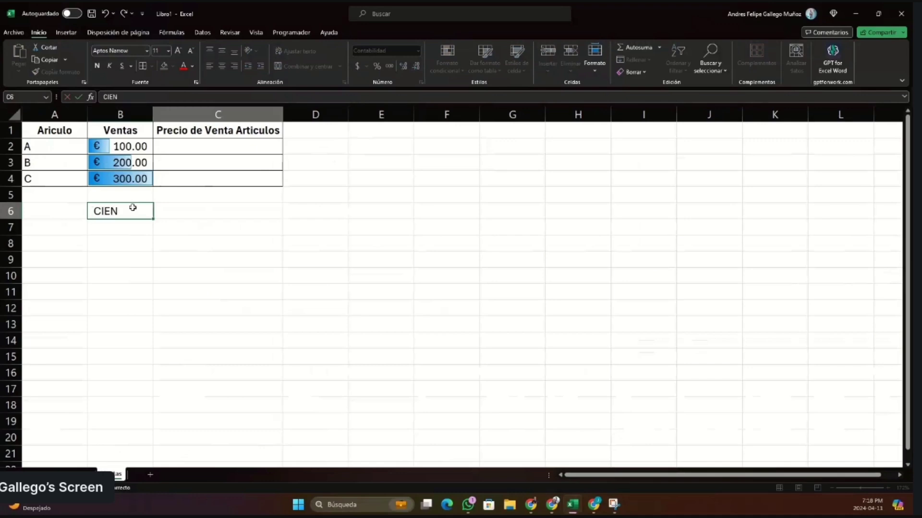
pyautogui.press('Tab')
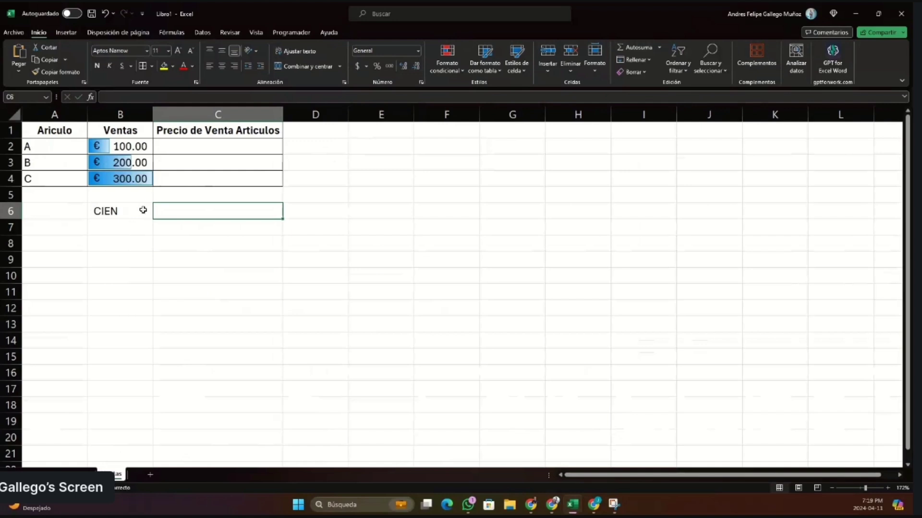
# Enter the formula +SUM(B2:B6) in cell B7
pyautogui.click(106, 225)
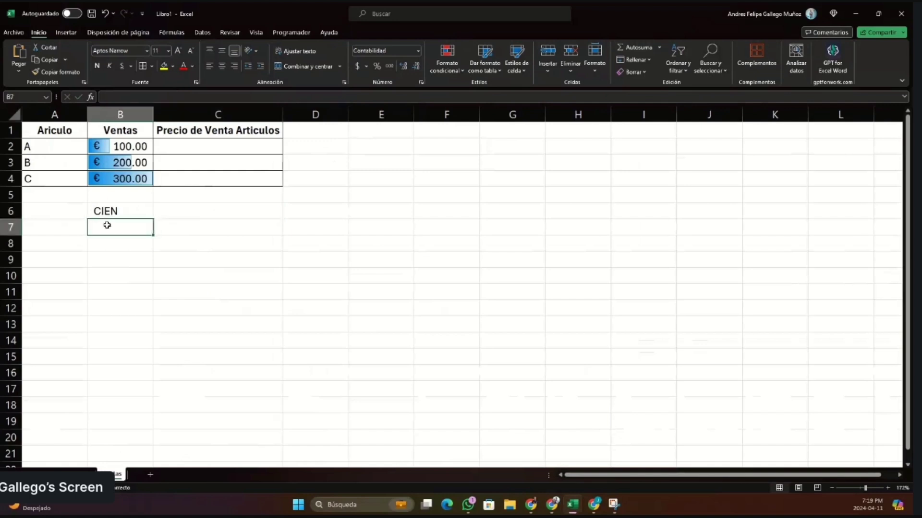
pyautogui.write('+SUM')
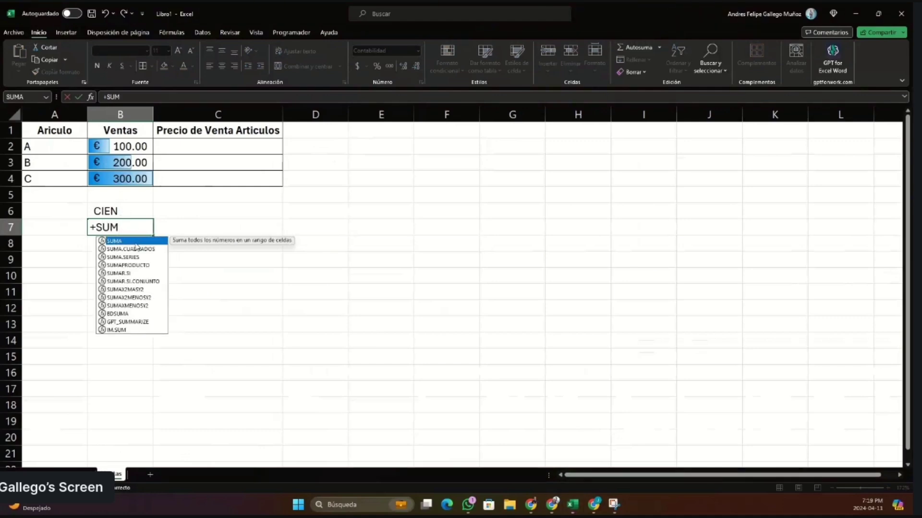
pyautogui.click(125, 99)
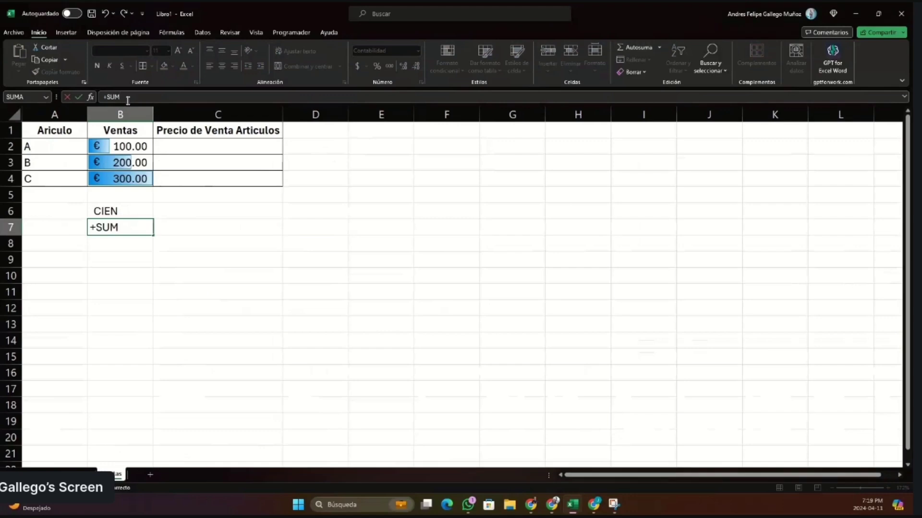
pyautogui.write('(')
pyautogui.moveTo(135, 147); pyautogui.dragTo(121, 201)
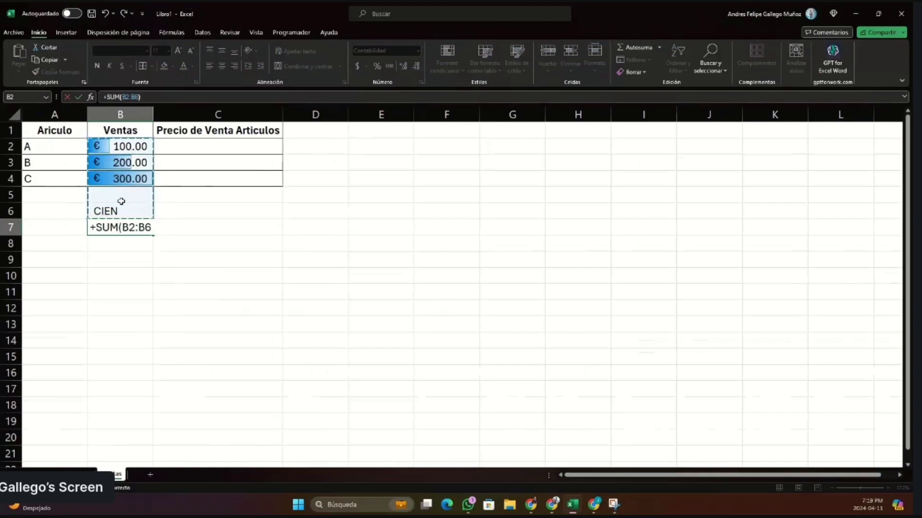
pyautogui.press('Return')
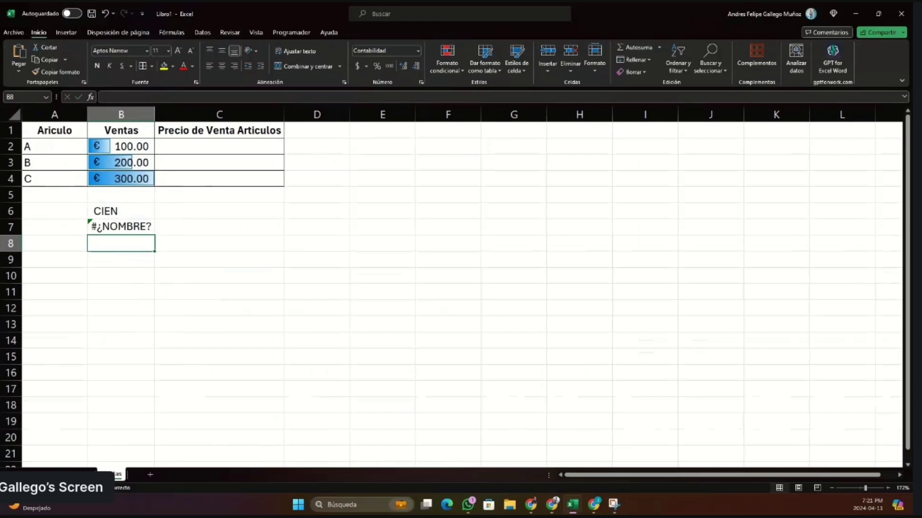
# Correct the spelling of the heading in A1 to Articulo
pyautogui.moveTo(54, 130); pyautogui.dragTo(178, 128)
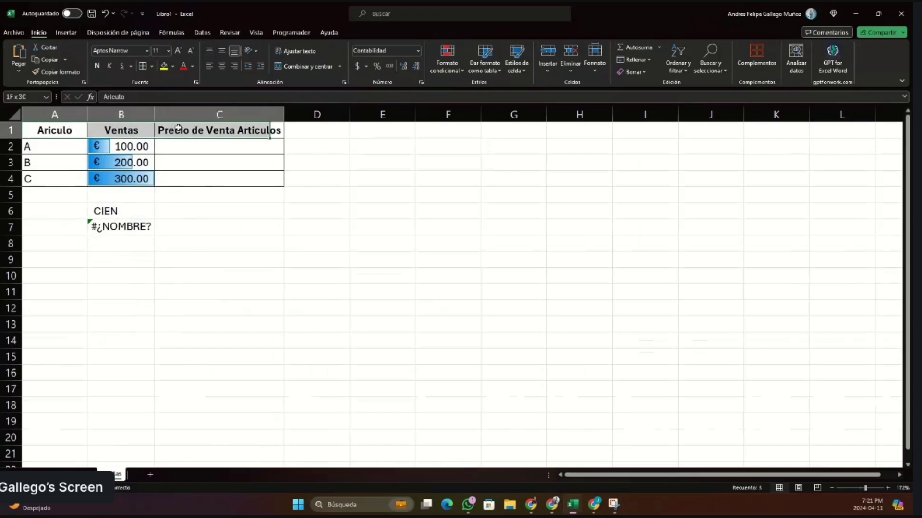
pyautogui.click(47, 137)
pyautogui.click(109, 98)
pyautogui.write('T')
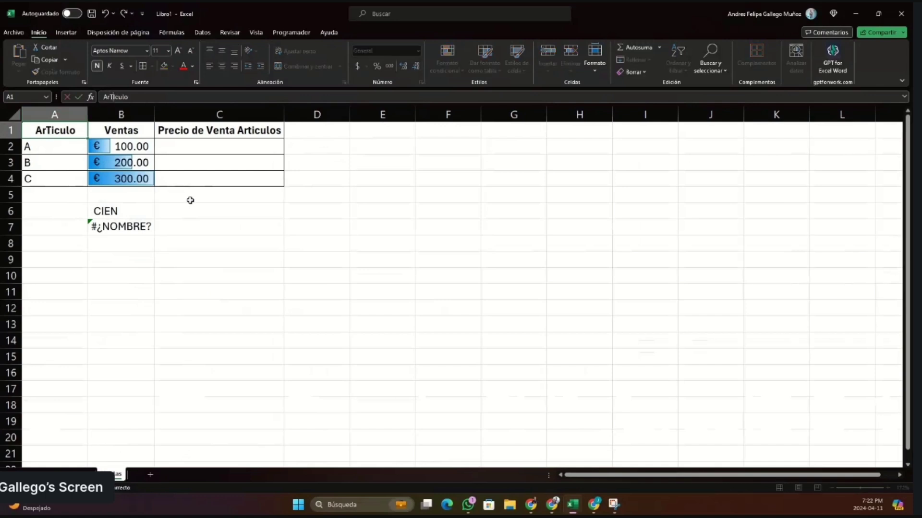
pyautogui.press('BackSpace')
pyautogui.write('t')
pyautogui.click(250, 226)
# Try a yellow fill on the Precio de Venta Articulos heading in C1 and undo it
pyautogui.moveTo(62, 133); pyautogui.dragTo(236, 163)
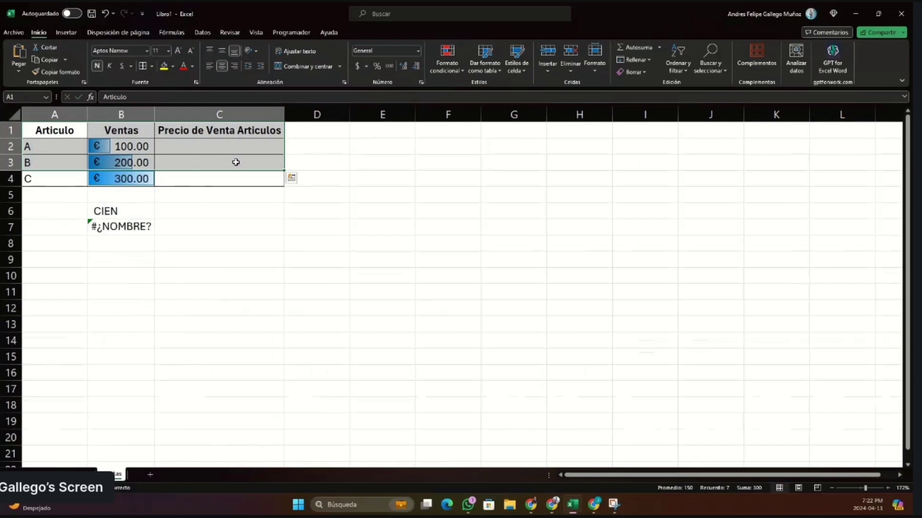
pyautogui.click(217, 131)
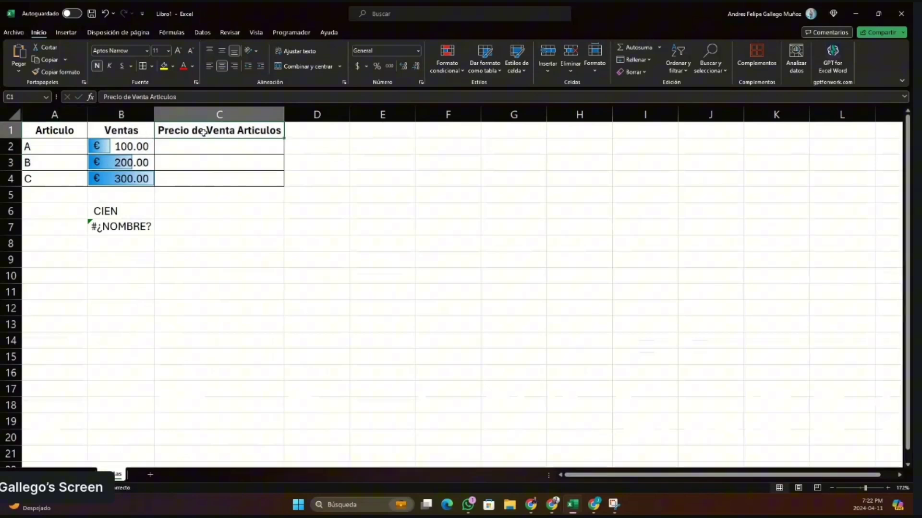
pyautogui.click(163, 71)
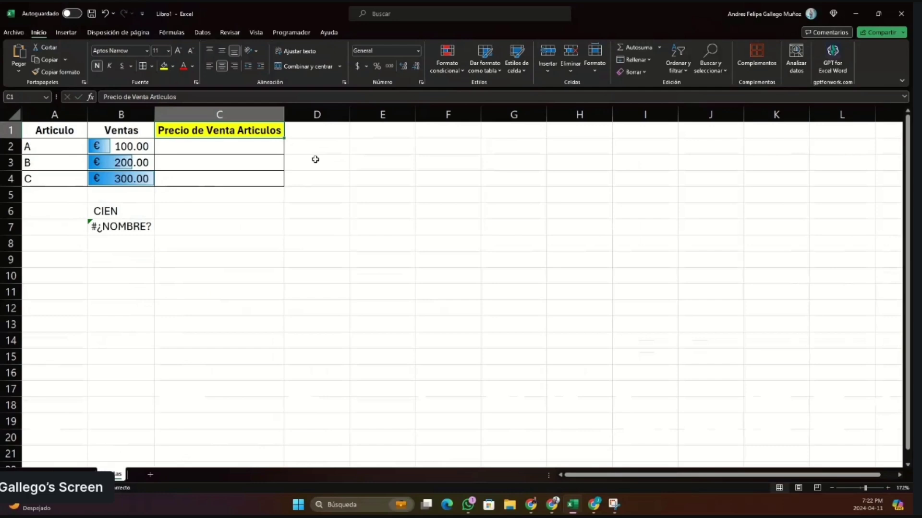
pyautogui.click(103, 14)
# Insert a 2D pie chart from the article and sales data in A1:B4
pyautogui.moveTo(53, 130); pyautogui.dragTo(109, 177)
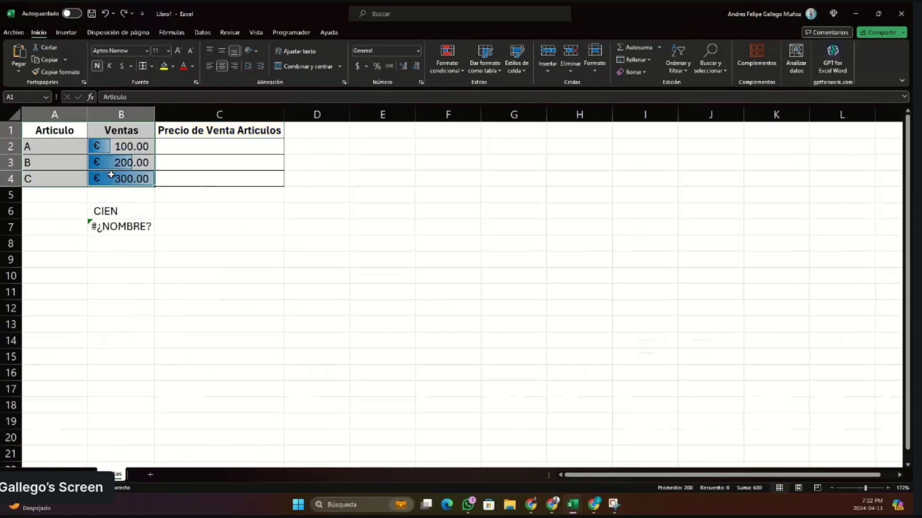
pyautogui.click(67, 32)
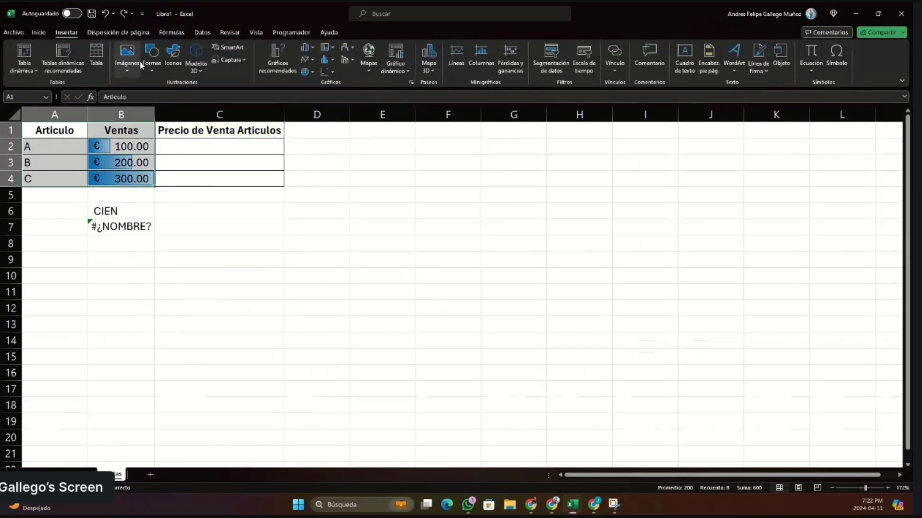
pyautogui.click(308, 72)
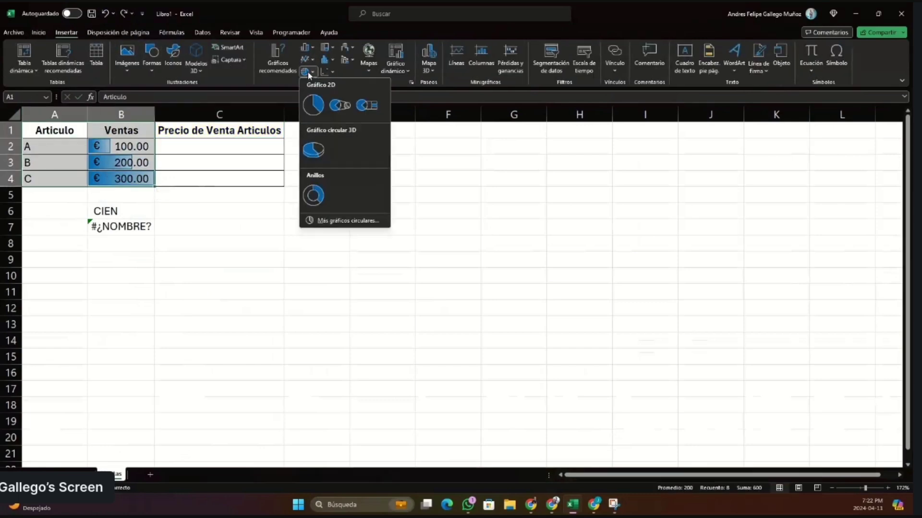
pyautogui.click(315, 108)
# Shrink the Ventas pie chart and place it beside the table, over columns D to F and rows 1 to 9
pyautogui.moveTo(658, 177); pyautogui.dragTo(419, 278)
pyautogui.moveTo(336, 323); pyautogui.dragTo(443, 240)
pyautogui.moveTo(389, 286); pyautogui.dragTo(439, 143)
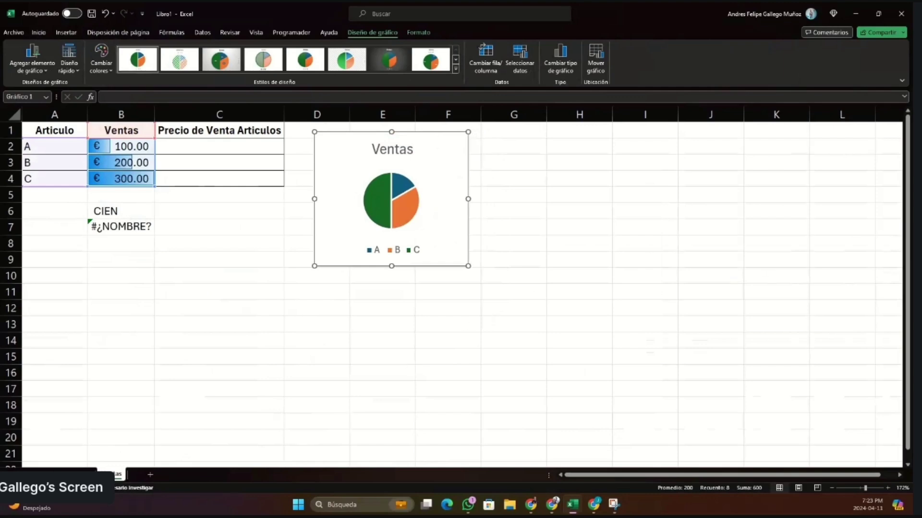
pyautogui.click(74, 475)
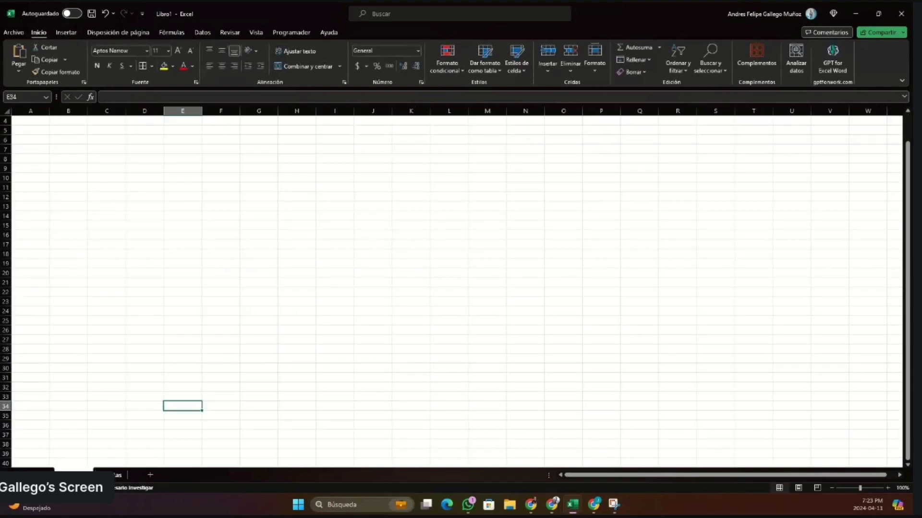
pyautogui.click(115, 475)
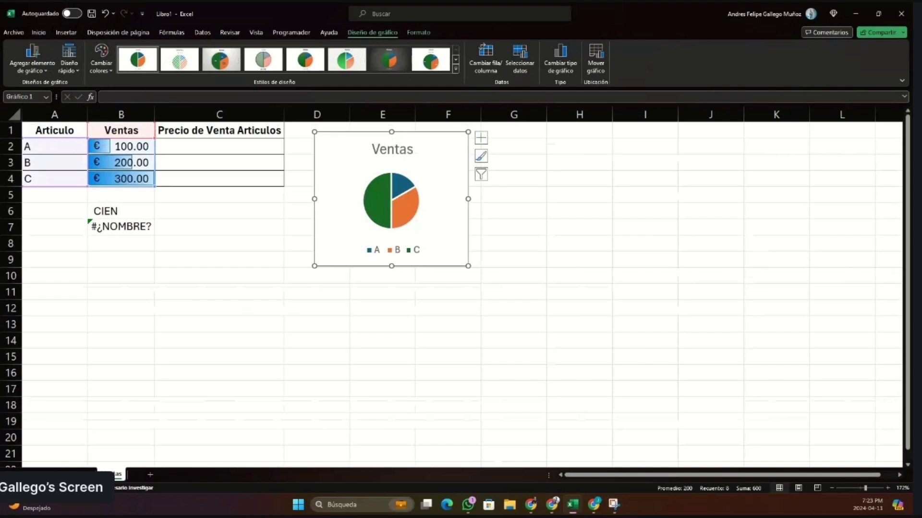
# Enter the number 883383 in cell D11 below the chart
pyautogui.click(308, 296)
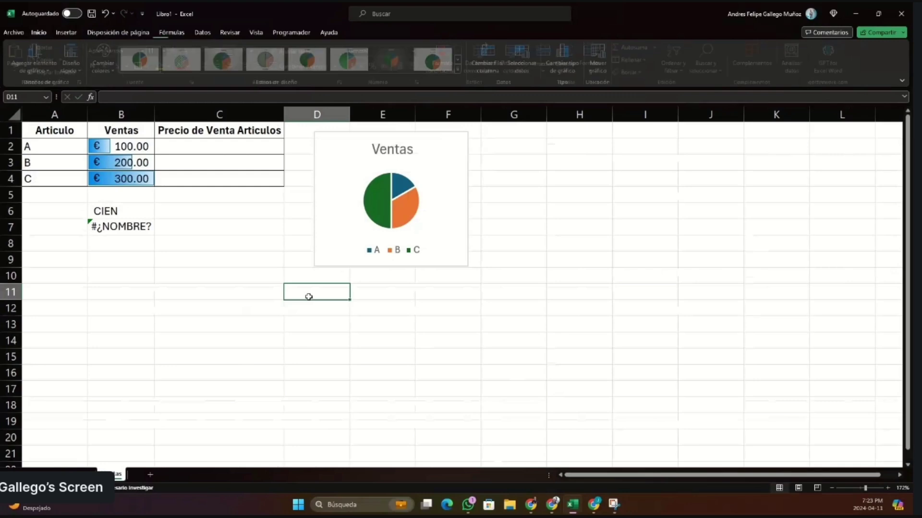
pyautogui.write('883383')
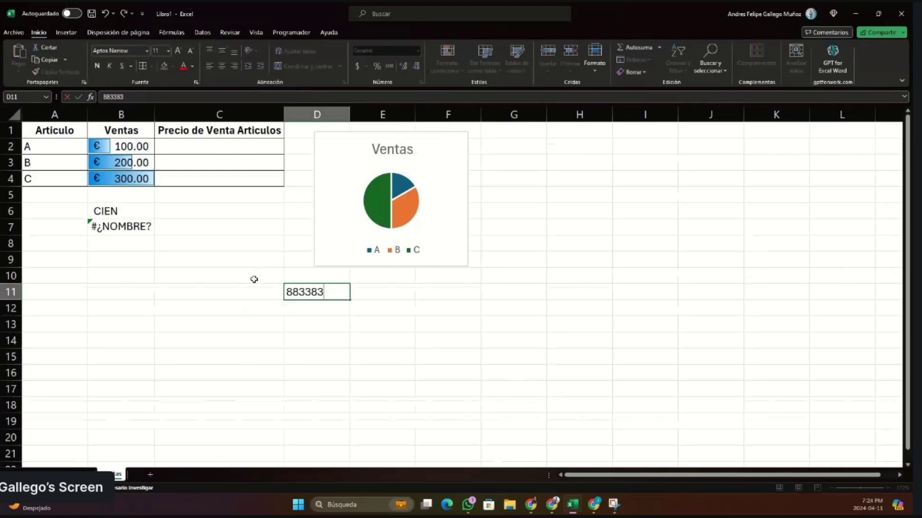
pyautogui.press('Tab')
pyautogui.write('jajaja')
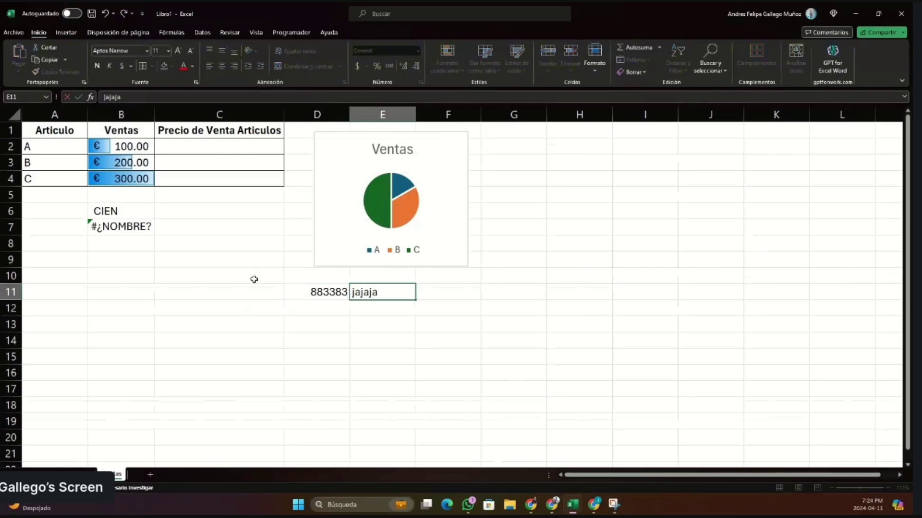
pyautogui.press('BackSpace')
pyautogui.press('BackSpace')
pyautogui.press('BackSpace')
pyautogui.press('BackSpace')
pyautogui.press('BackSpace')
pyautogui.press('BackSpace')
# Enter the text Cedhinfo in cell E11
pyautogui.write('Cedhinfo')
pyautogui.press('Tab')
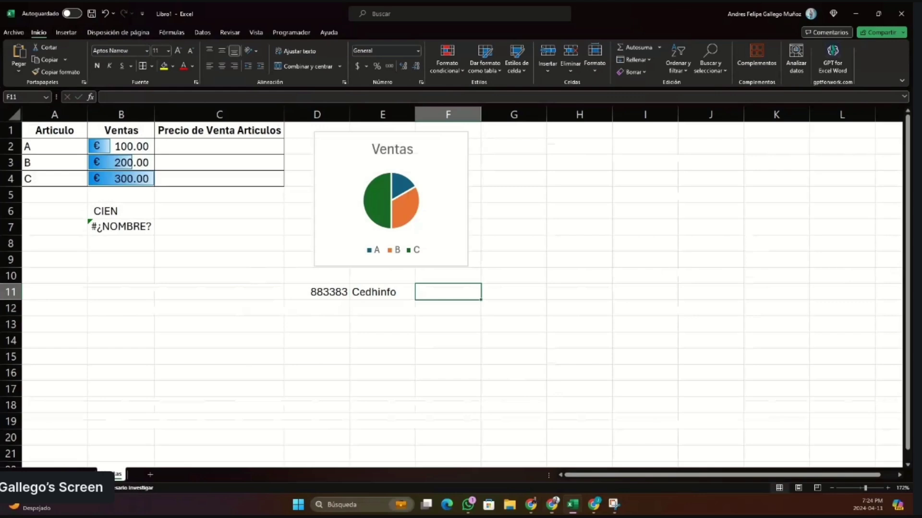
pyautogui.hotkey('alt', 'Tab')
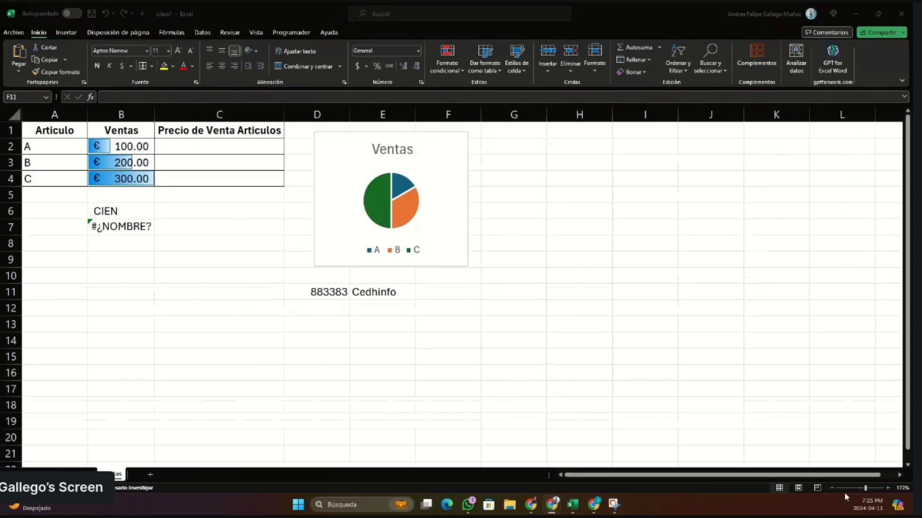
pyautogui.click(873, 492)
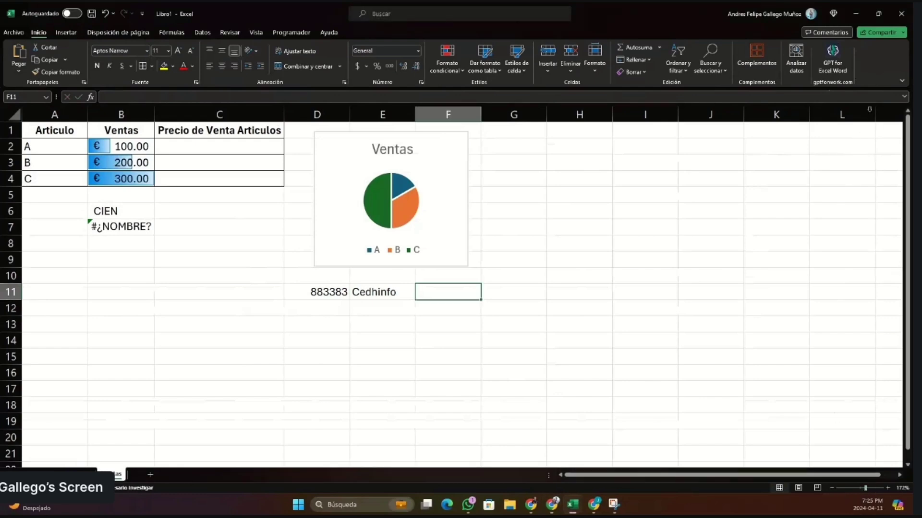
# Open the GPT for Excel Word add-in and start a formula in cell H10 with the GPT function
pyautogui.click(840, 54)
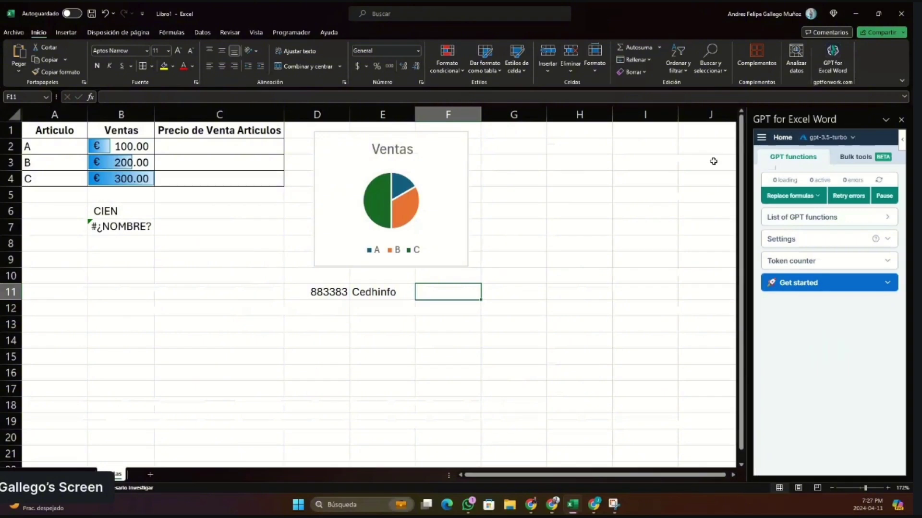
pyautogui.click(551, 278)
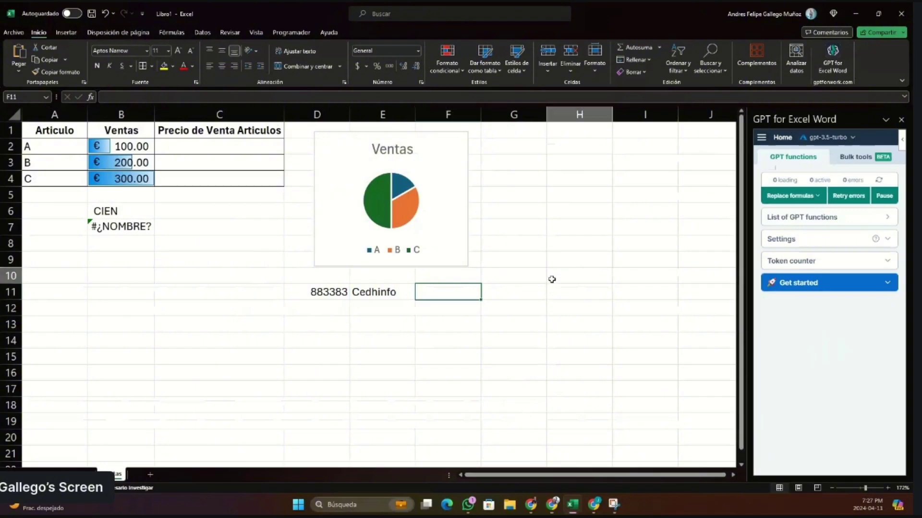
pyautogui.write('=g')
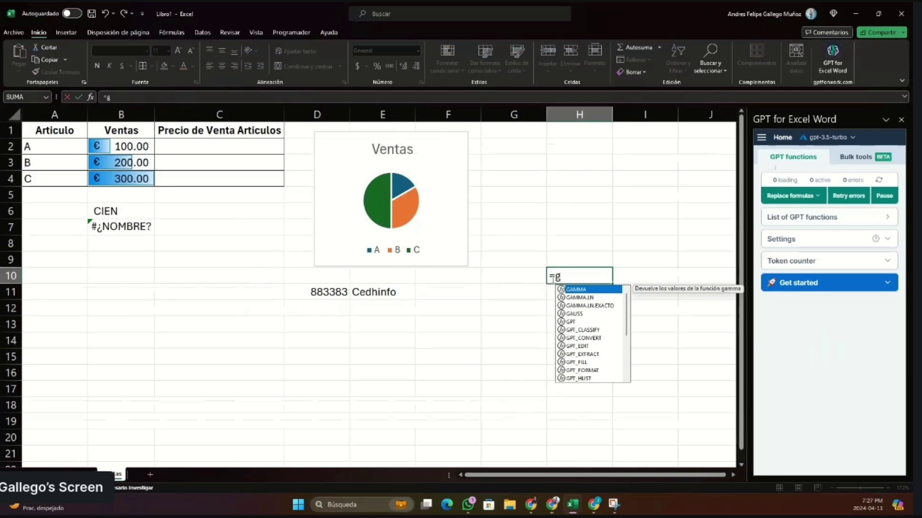
pyautogui.write('pt')
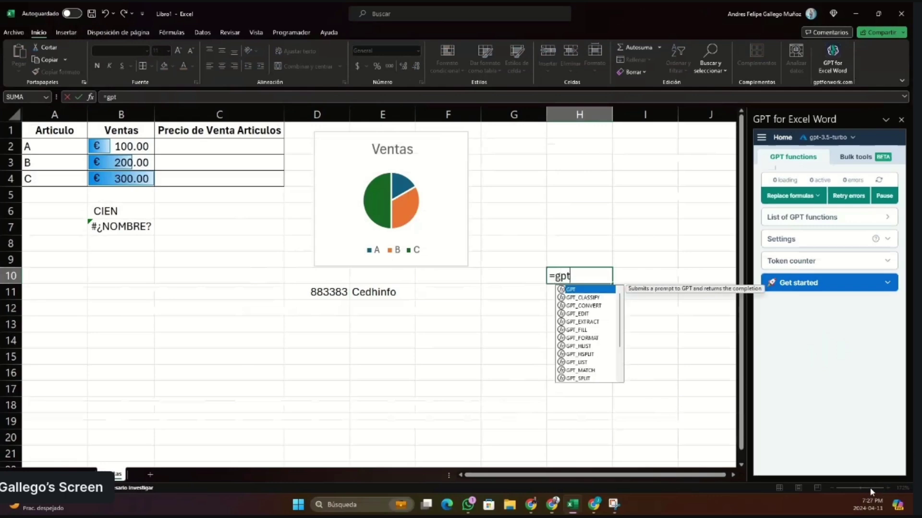
pyautogui.doubleClick(594, 291)
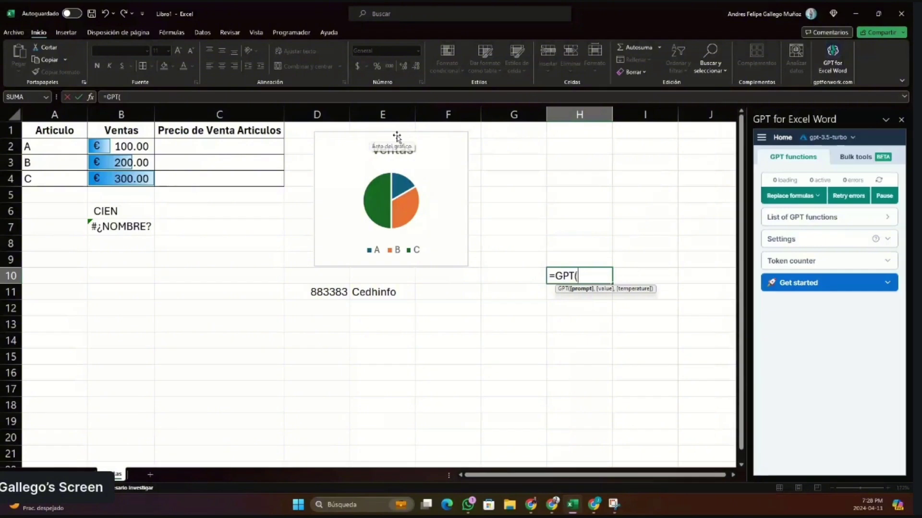
pyautogui.click(331, 98)
pyautogui.write('#')
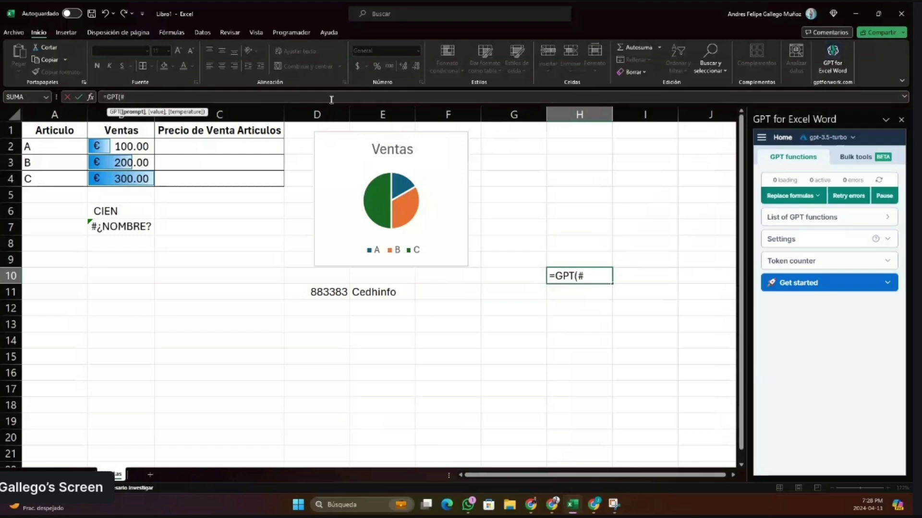
pyautogui.write('Quiero a')
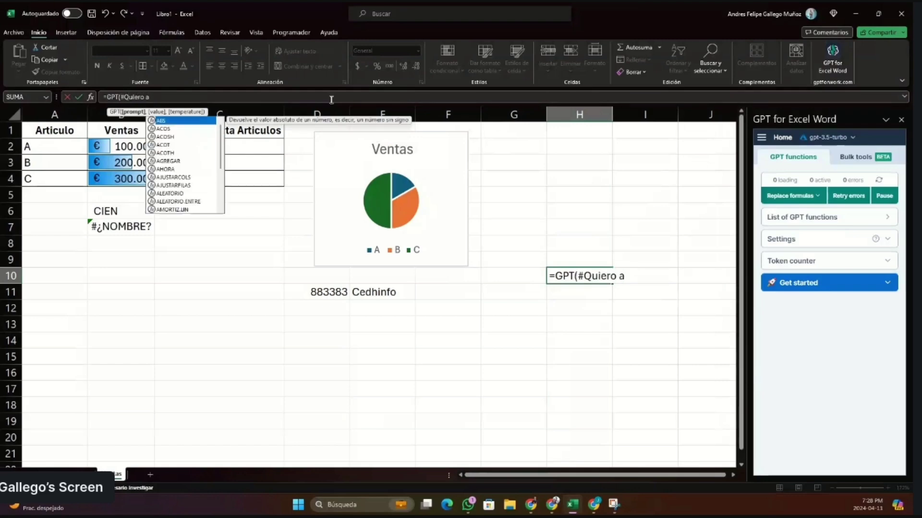
pyautogui.write('nalizar')
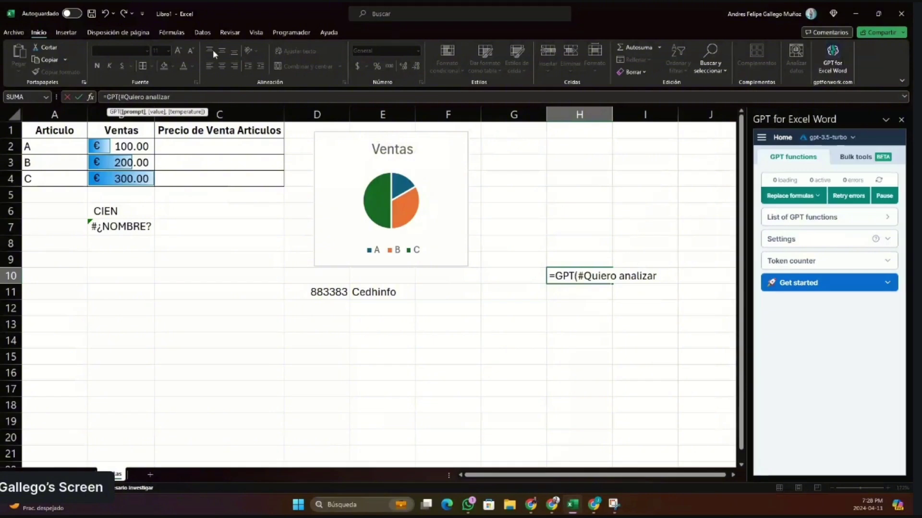
pyautogui.moveTo(169, 97); pyautogui.dragTo(122, 97)
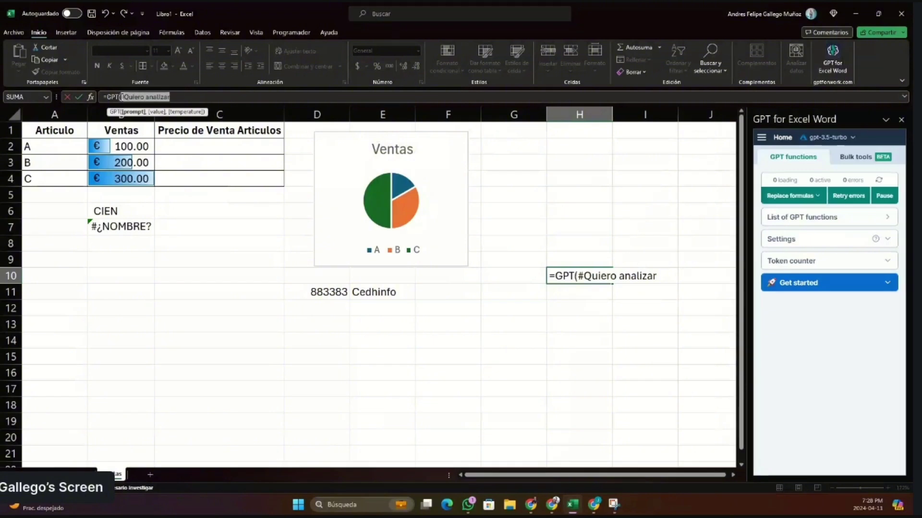
# Complete the H10 formula as =GPT("Analizar datos historicos de la venta de la piña")
pyautogui.write('"A')
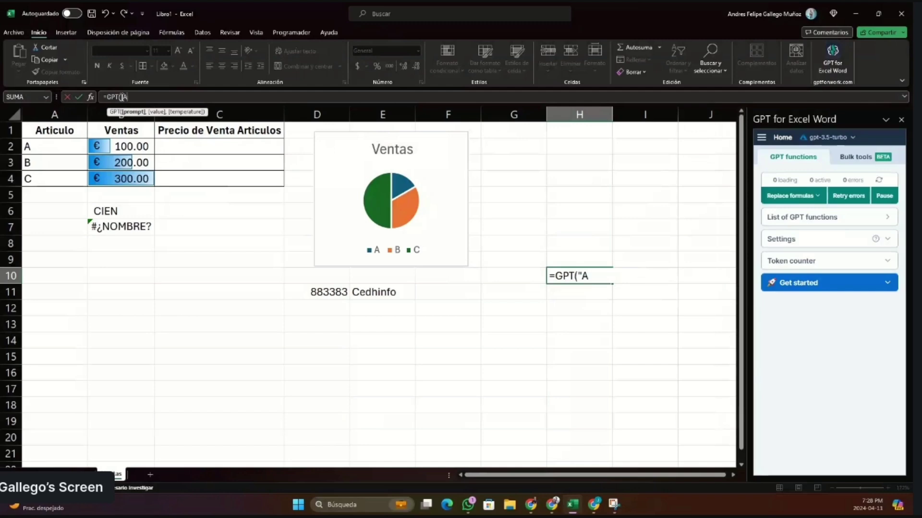
pyautogui.write('nalizar datos')
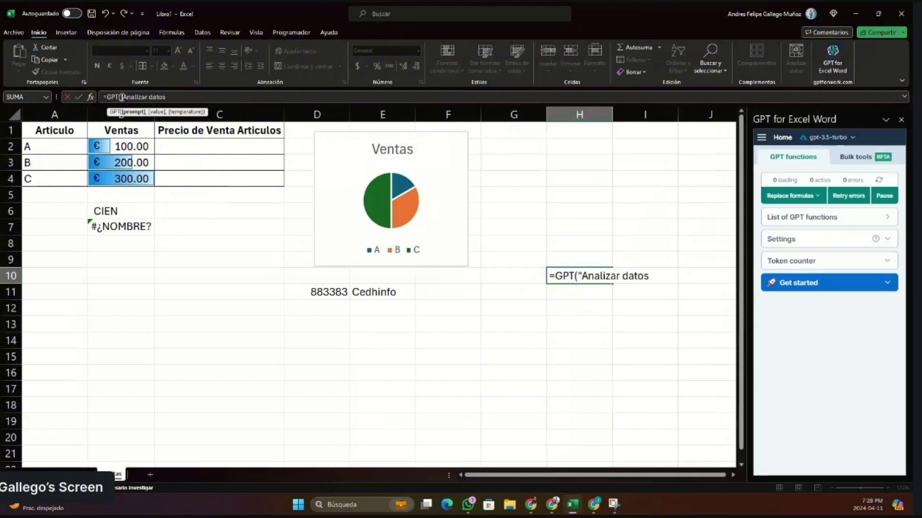
pyautogui.write(' historicos')
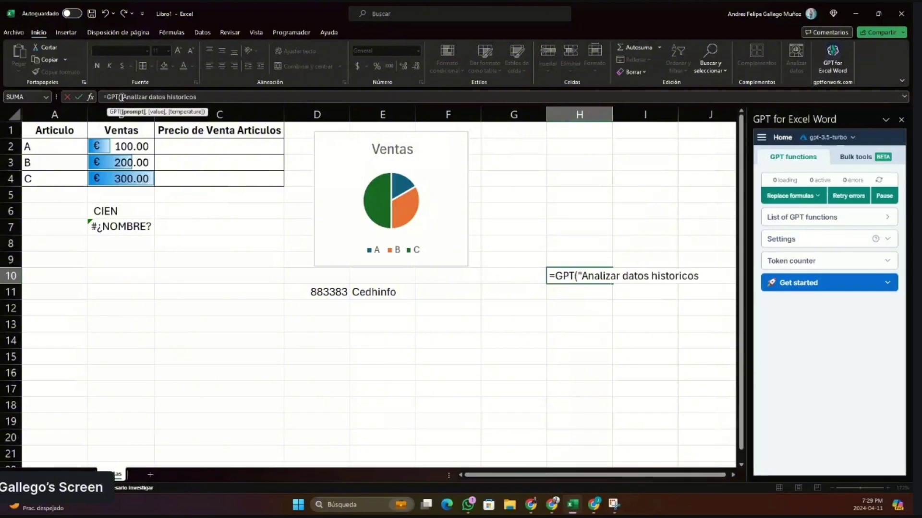
pyautogui.write(' de la venta d')
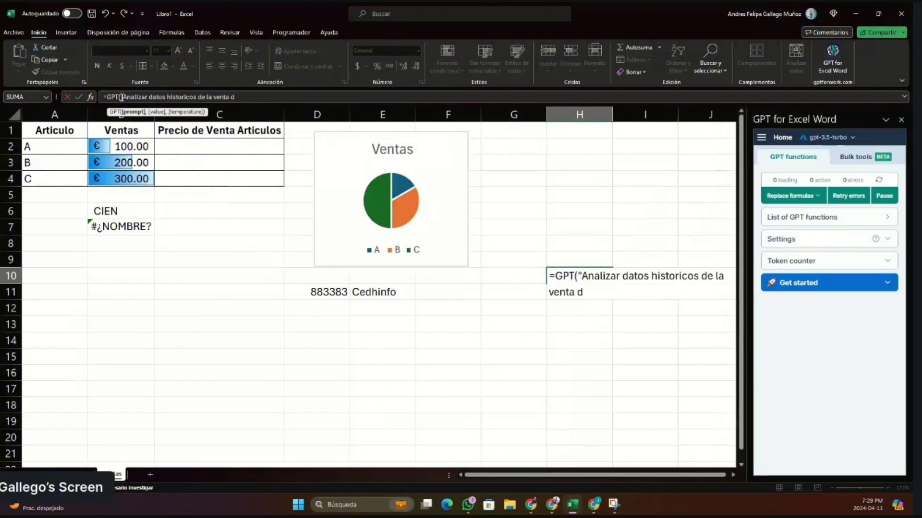
pyautogui.write('e la piña!"')
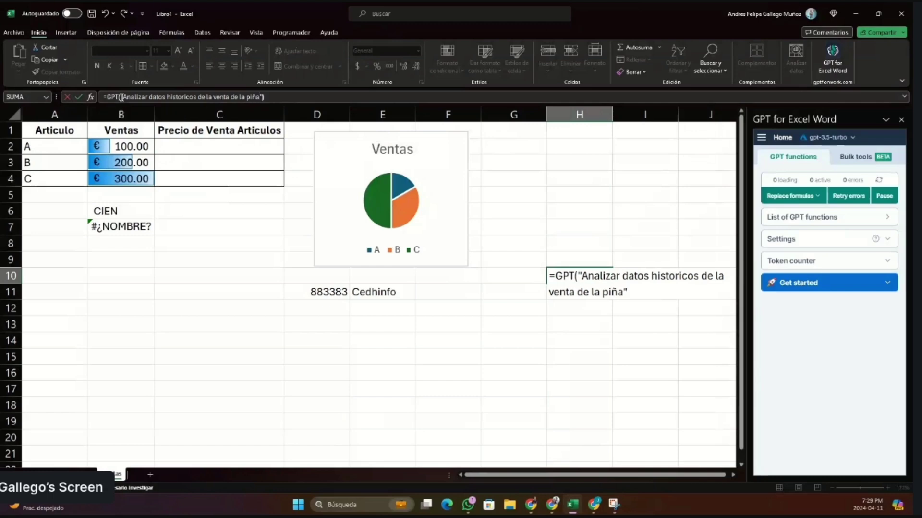
pyautogui.press('Return')
# Widen column H and make row 10 much taller to give the GPT answer more room
pyautogui.moveTo(617, 114); pyautogui.dragTo(729, 116)
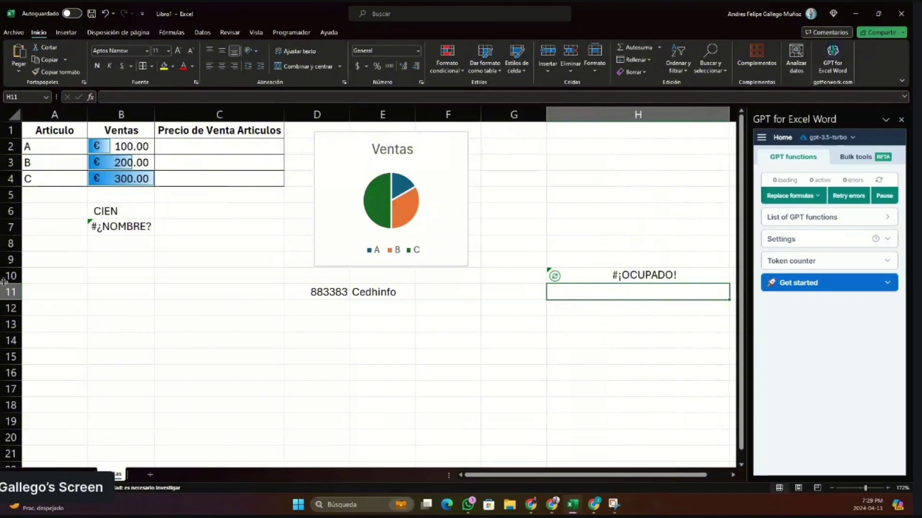
pyautogui.moveTo(12, 284); pyautogui.dragTo(12, 318)
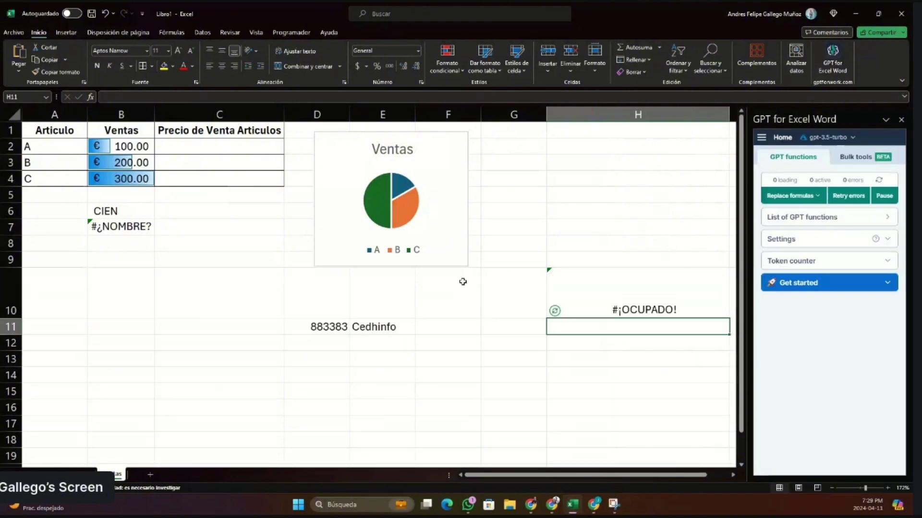
pyautogui.click(584, 217)
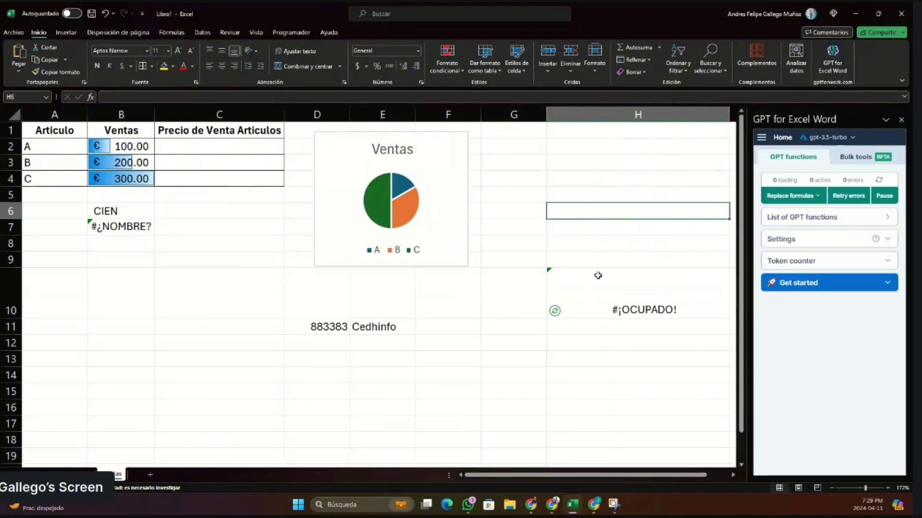
pyautogui.click(603, 354)
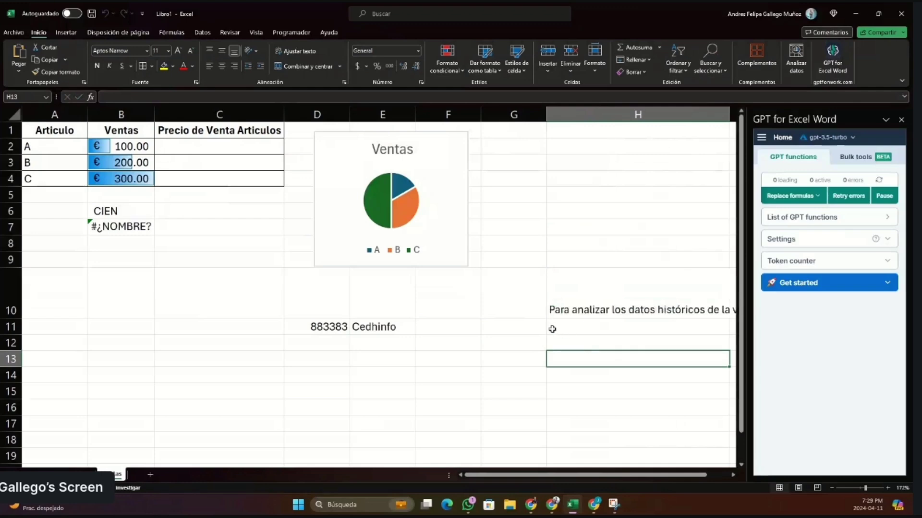
pyautogui.moveTo(518, 475); pyautogui.dragTo(664, 478)
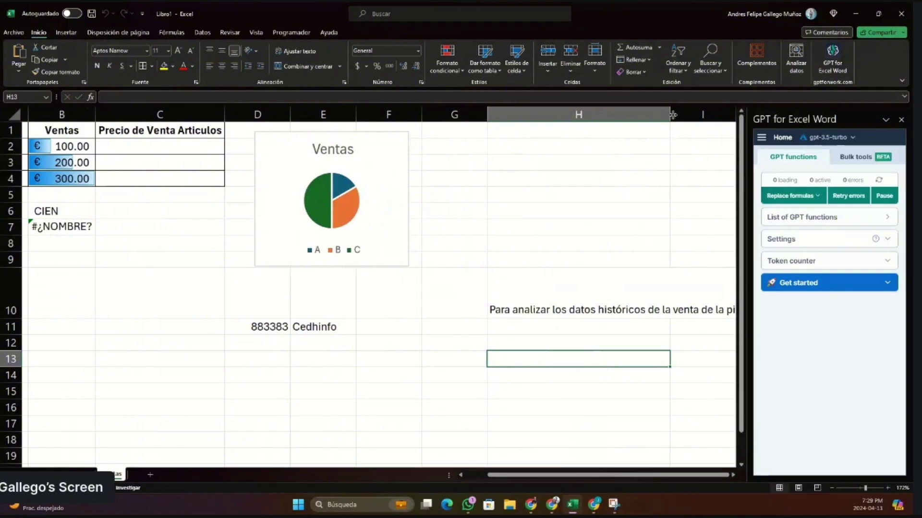
pyautogui.moveTo(672, 115); pyautogui.dragTo(695, 115)
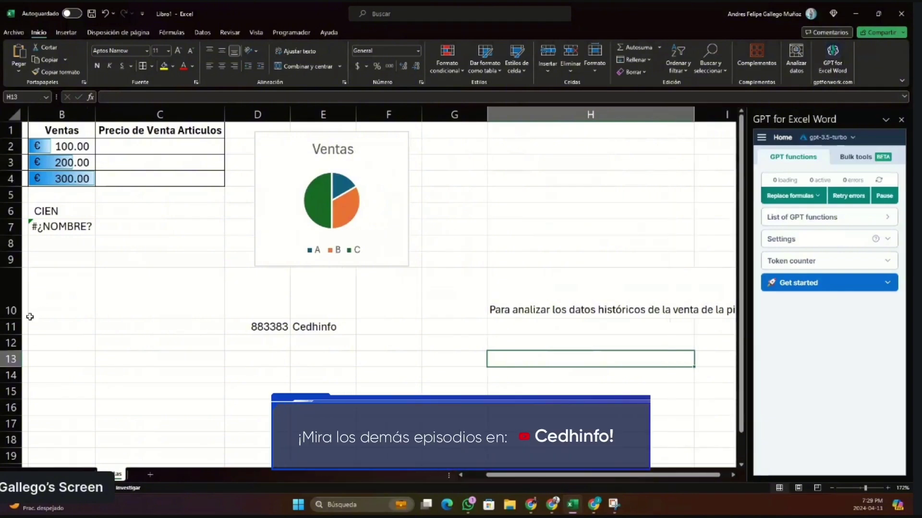
pyautogui.moveTo(15, 315); pyautogui.dragTo(14, 417)
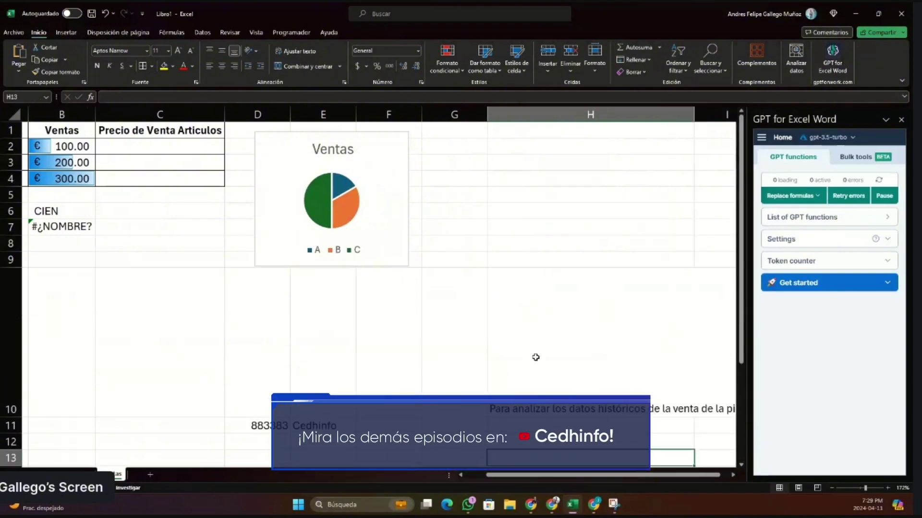
# Close the GPT add-in pane and format cell H10 with centred, wrapped text
pyautogui.moveTo(515, 479); pyautogui.dragTo(524, 479)
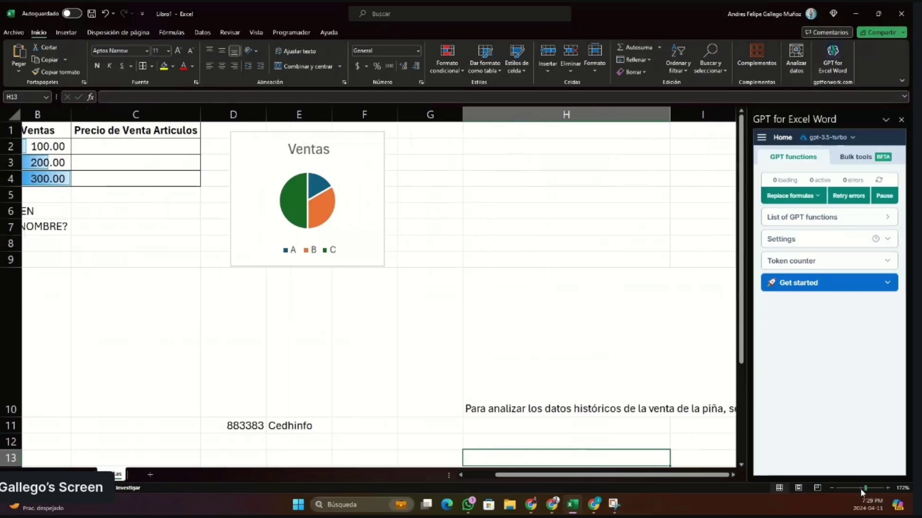
pyautogui.click(832, 488)
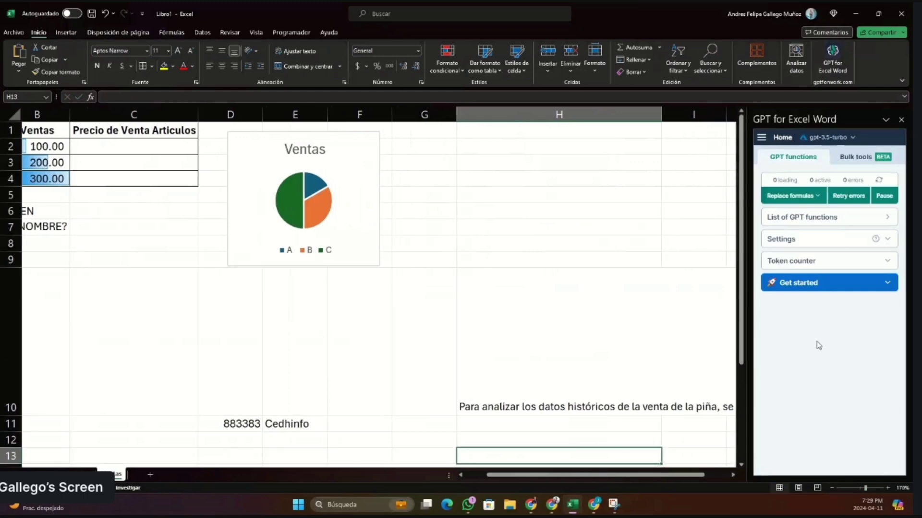
pyautogui.click(901, 120)
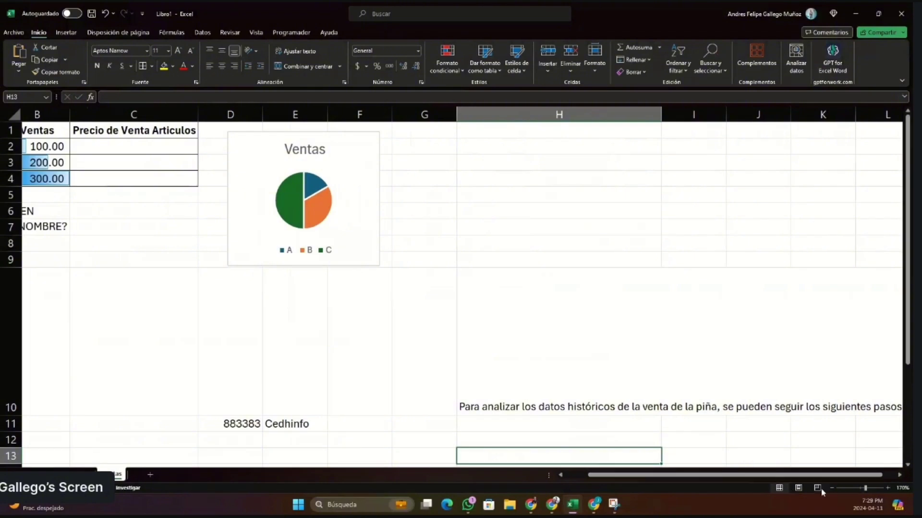
pyautogui.click(614, 408)
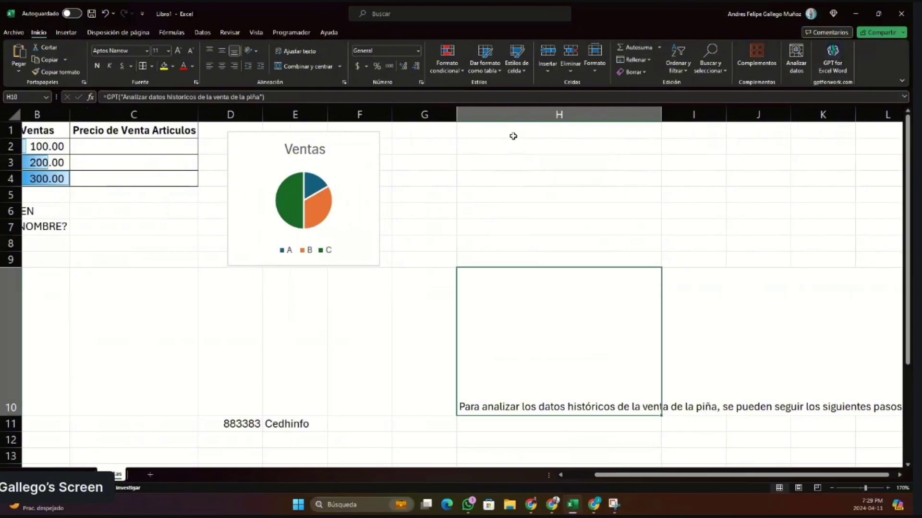
pyautogui.click(222, 67)
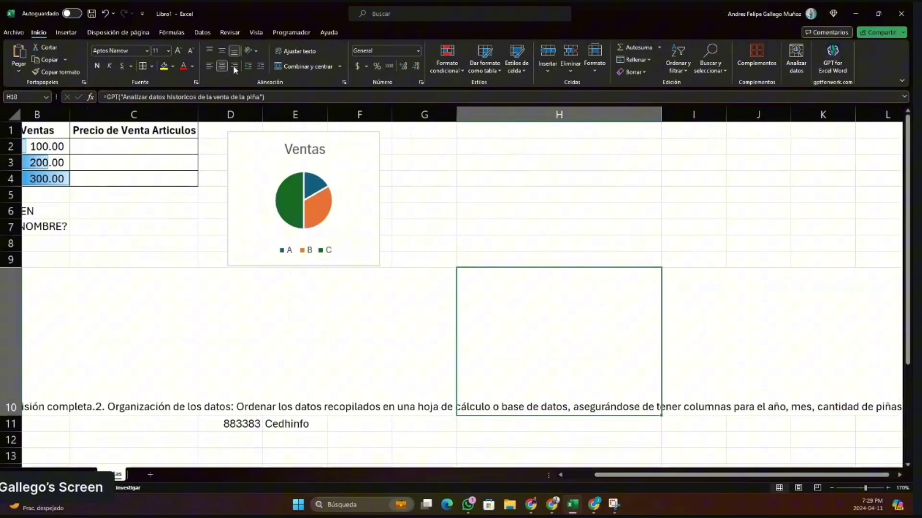
pyautogui.click(296, 50)
pyautogui.scroll(-1, 495, 310)
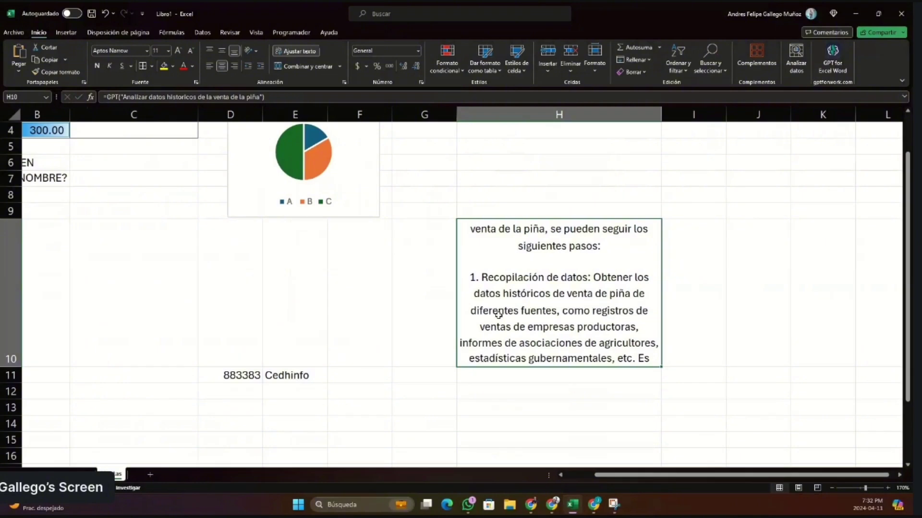
# Look at the overview of installed and popular add-ins and dismiss it
pyautogui.click(772, 60)
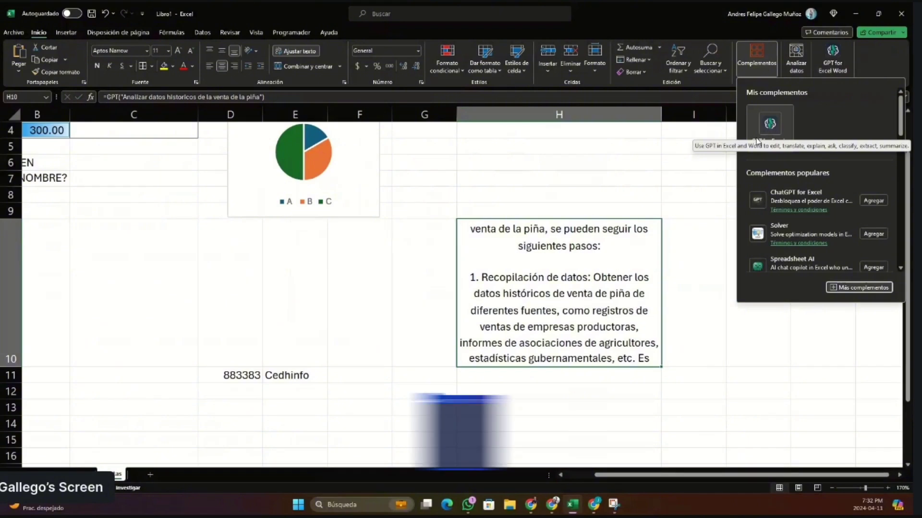
pyautogui.click(677, 164)
pyautogui.click(677, 162)
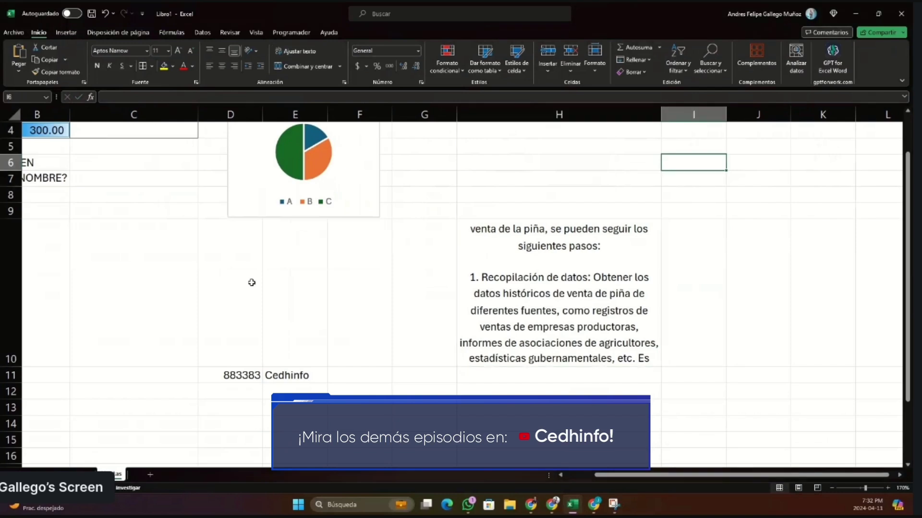
# Reopen the GPT for Excel Word add-in and examine its list of GPT functions, including the GPT_WEB description and examples
pyautogui.hotkey('alt', 'Tab')
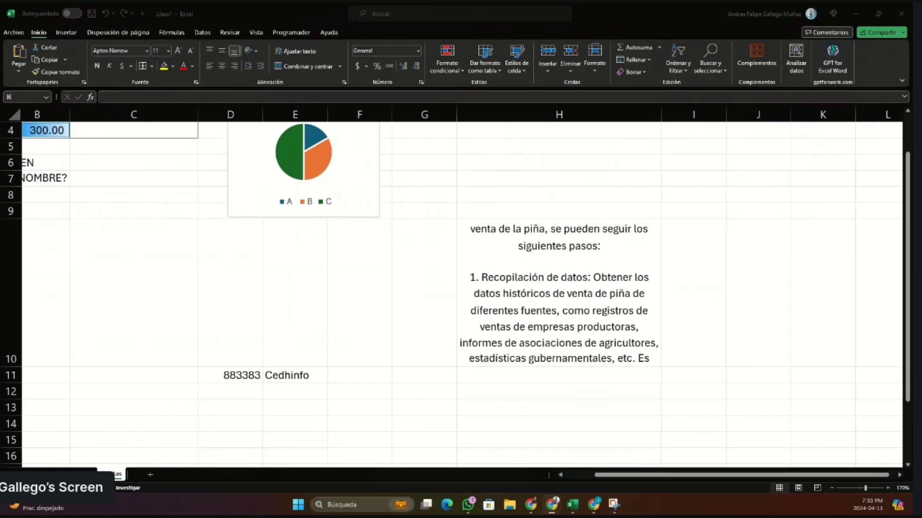
pyautogui.click(849, 58)
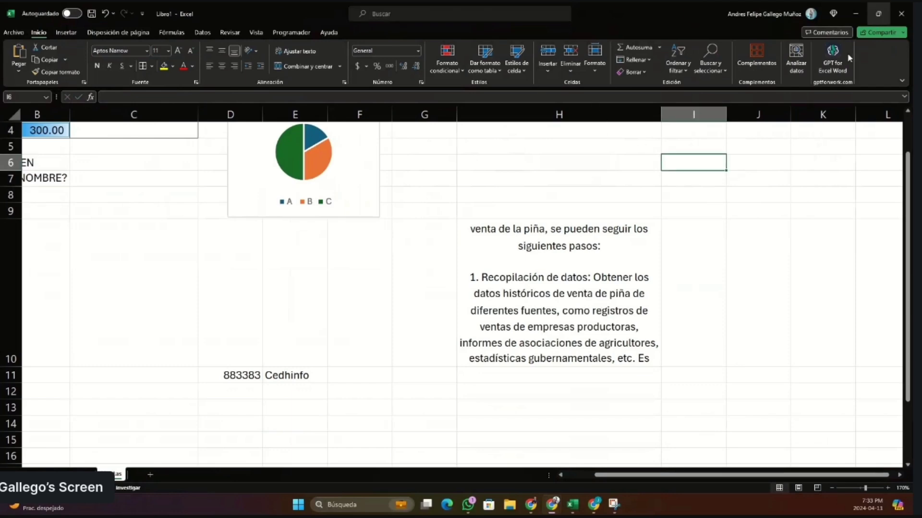
pyautogui.click(836, 58)
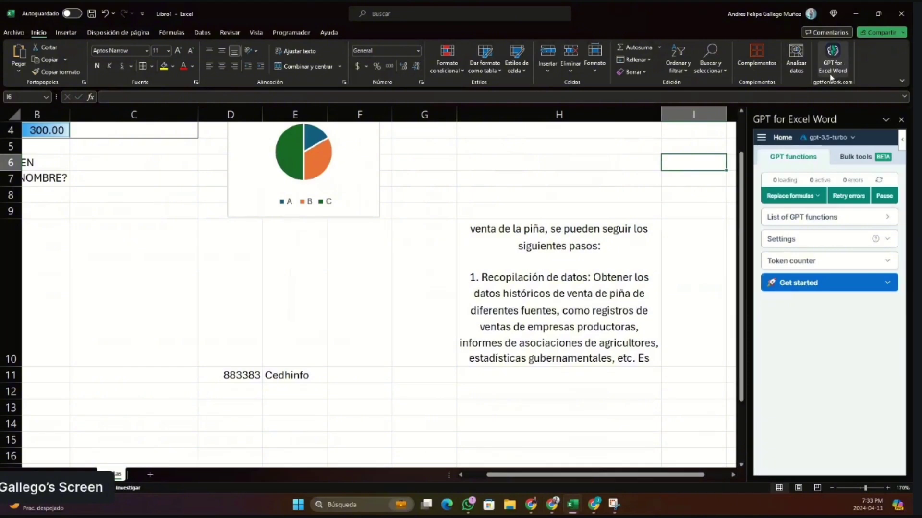
pyautogui.click(892, 221)
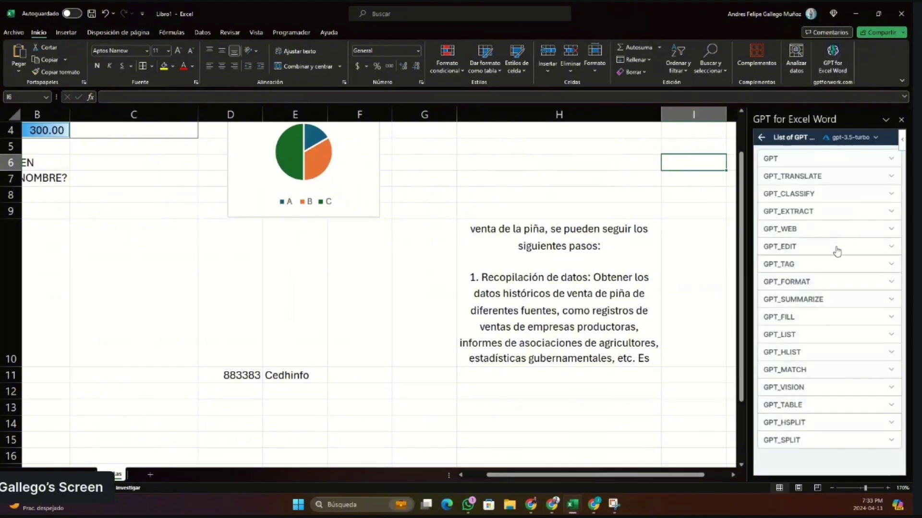
pyautogui.click(887, 230)
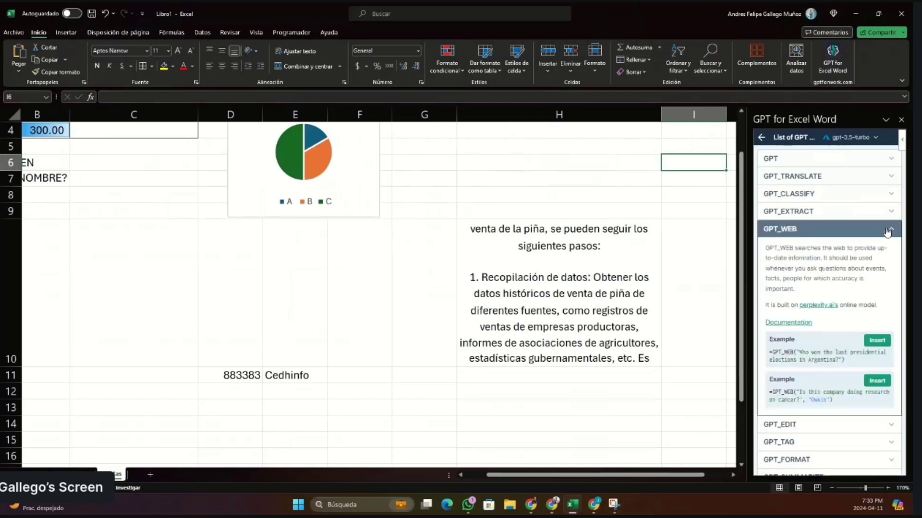
pyautogui.click(887, 229)
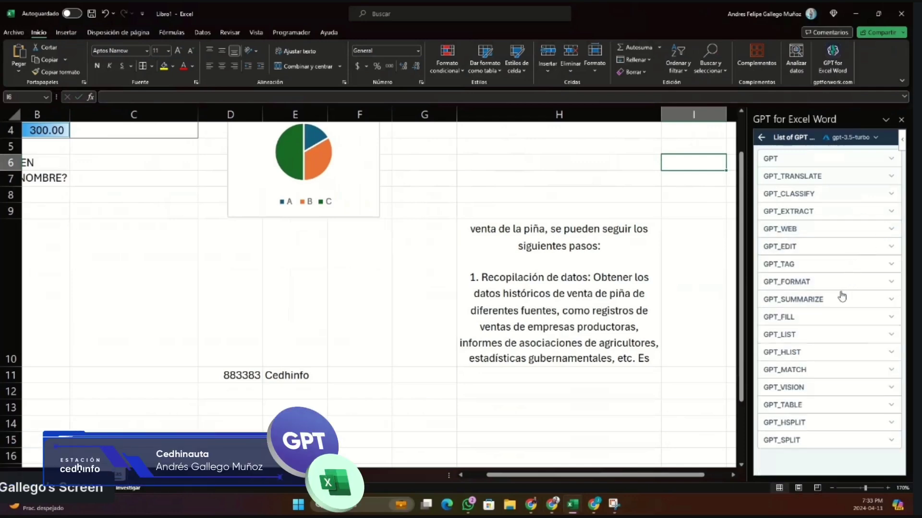